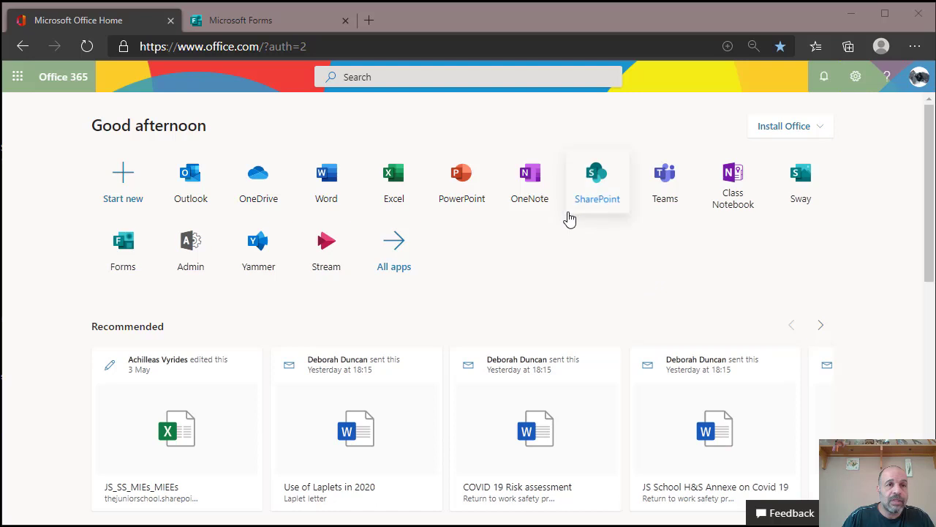
- Go to My forms, open the Teams notifications quiz and show its extra options menu
left_click(260, 22)
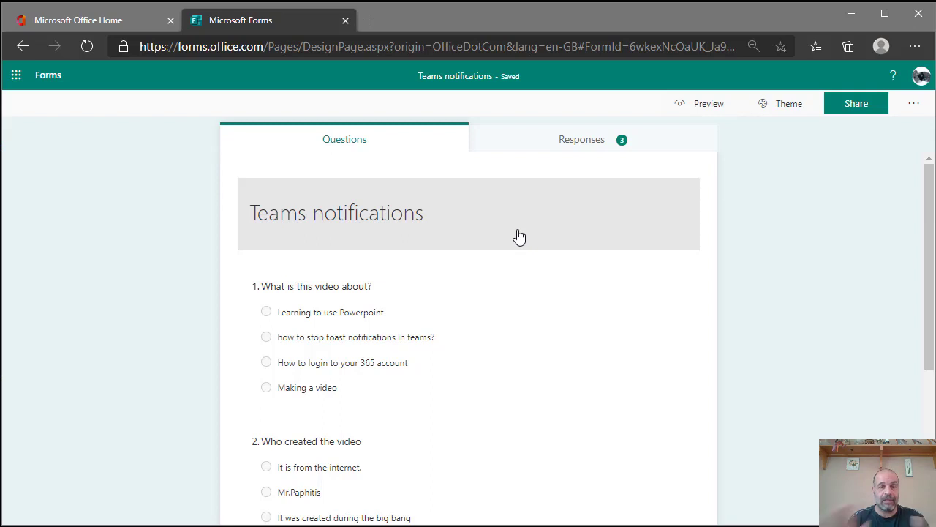
left_click(18, 76)
left_click(220, 79)
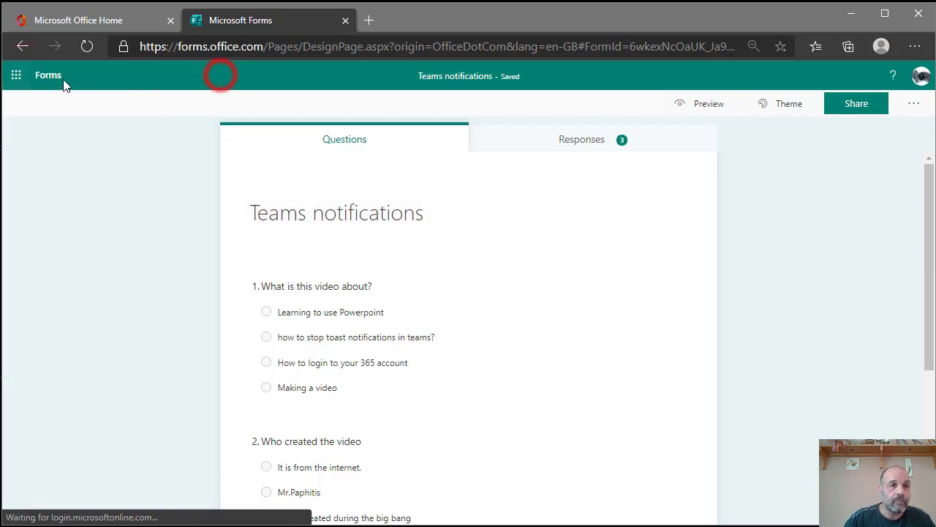
left_click(50, 76)
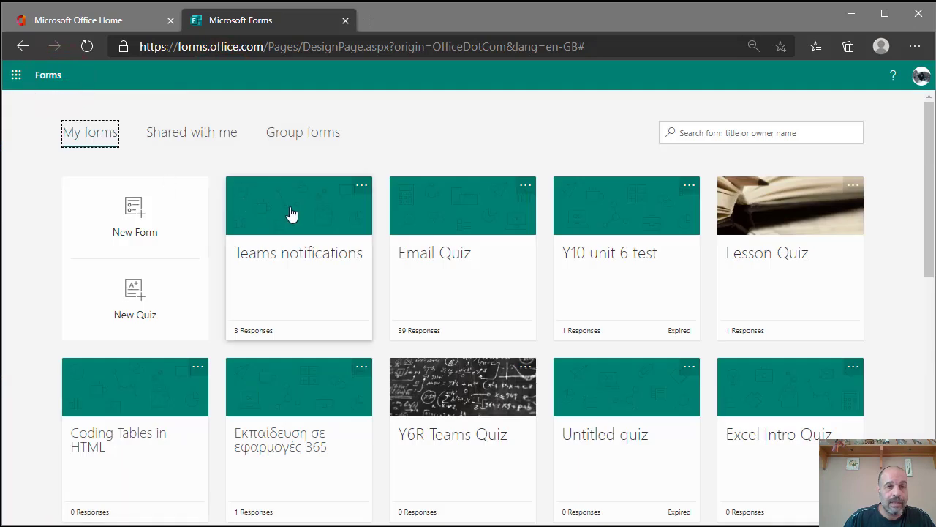
left_click(289, 224)
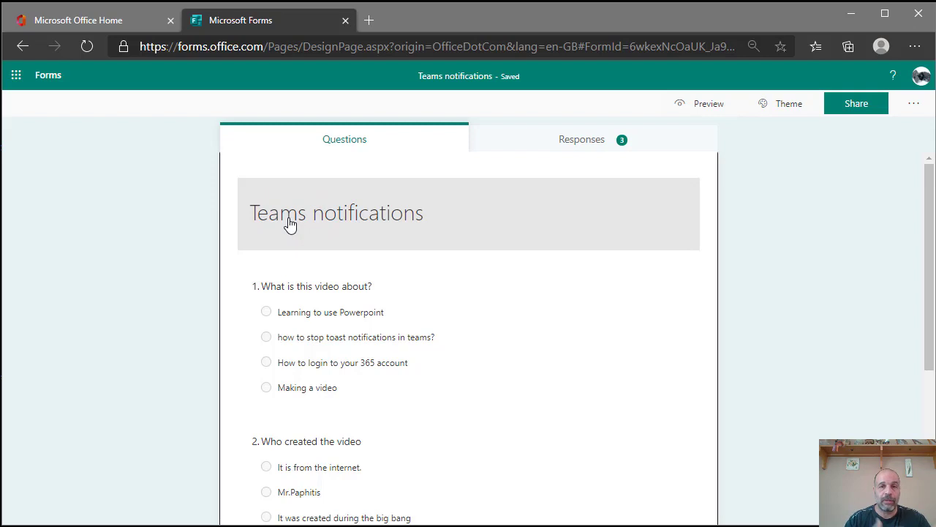
scroll(500, 318, "down", 4)
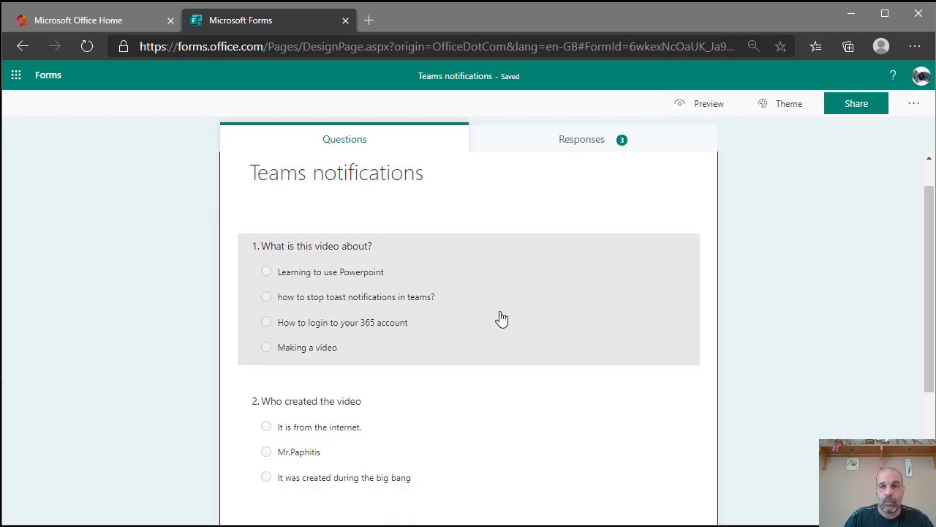
scroll(502, 320, "up", 4)
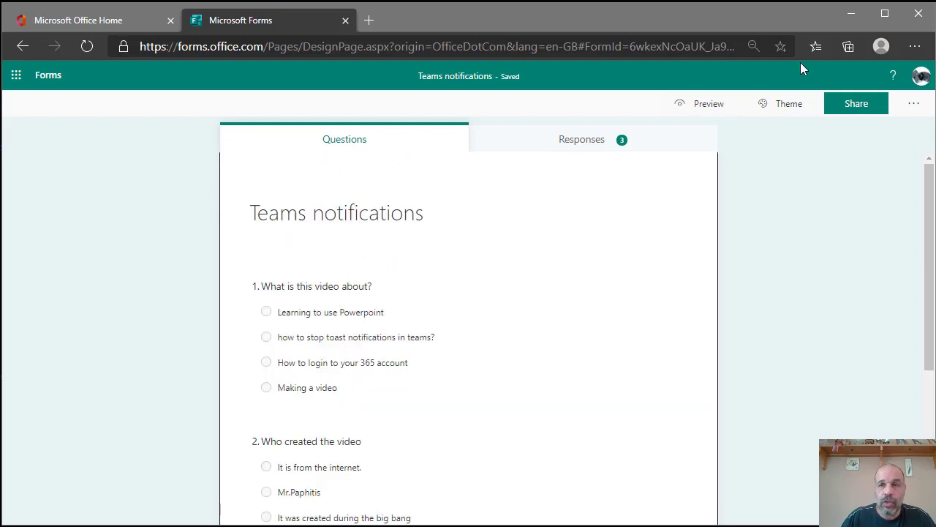
left_click(914, 104)
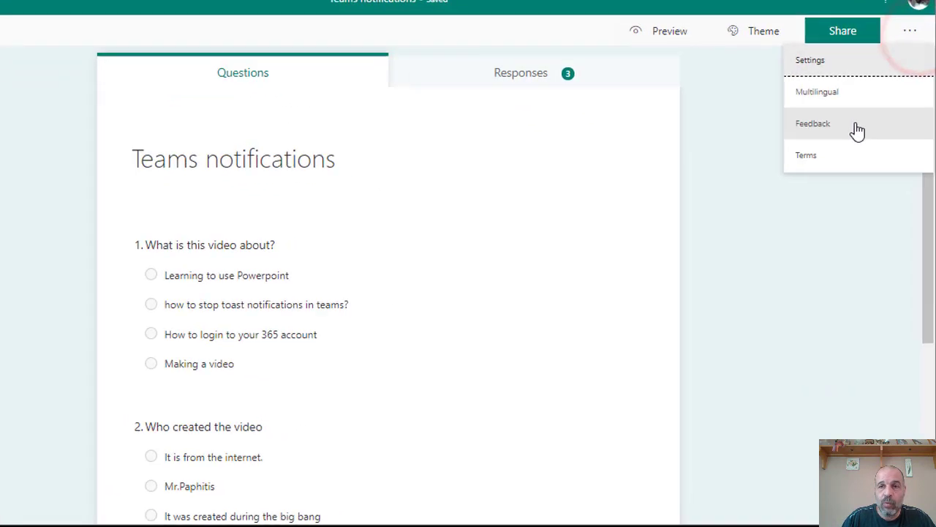
- Check the quiz's response settings, copy its organisation-only response link, and return to Office home
left_click(847, 126)
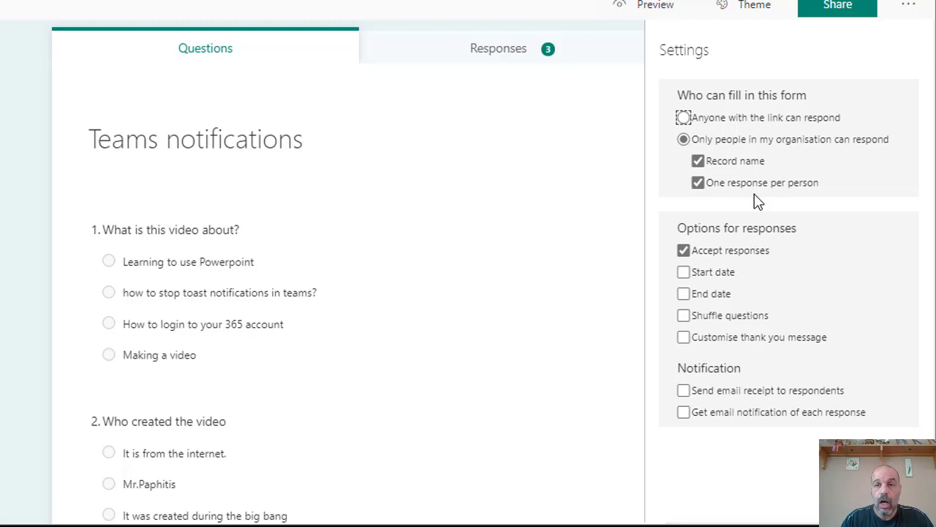
scroll(755, 208, "up", 1)
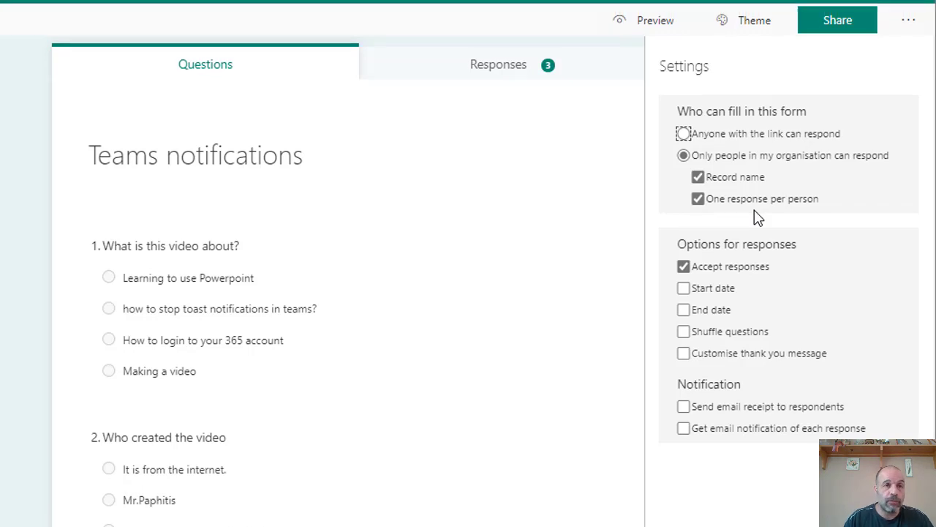
left_click(838, 58)
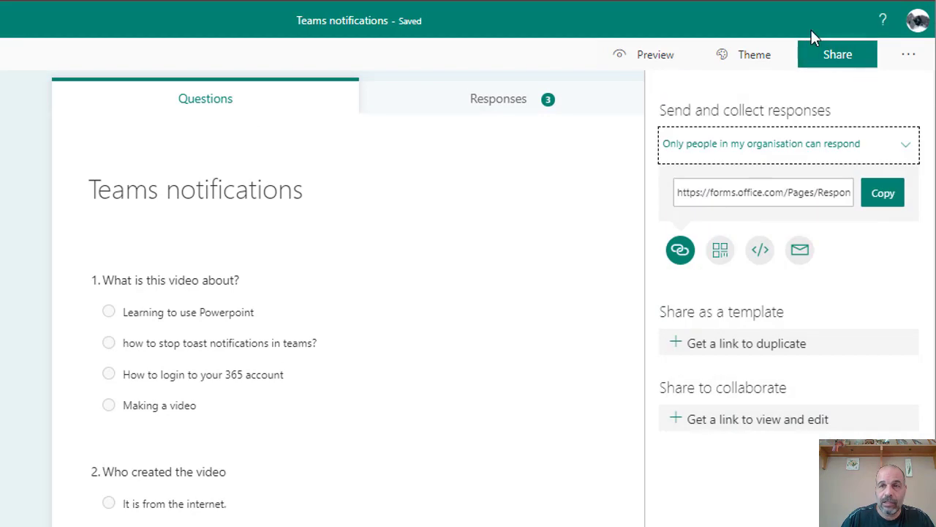
left_click(880, 197)
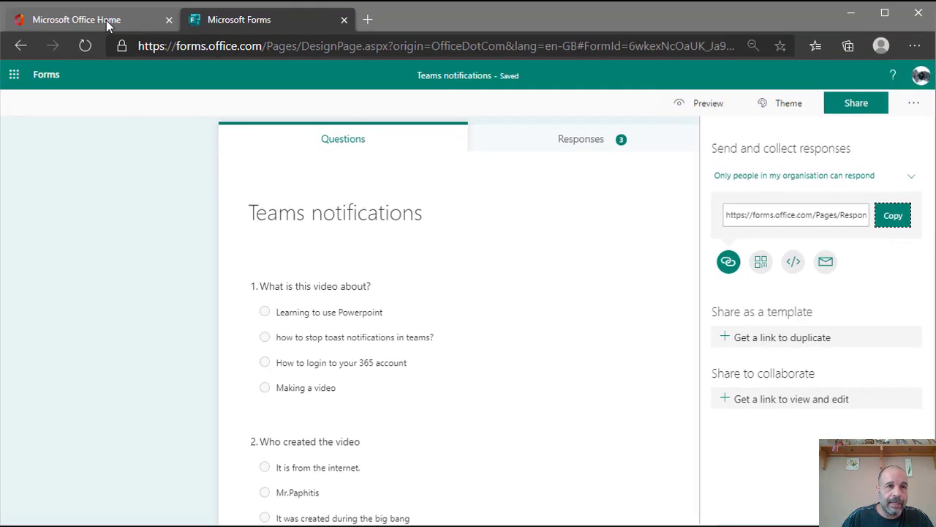
left_click(107, 25)
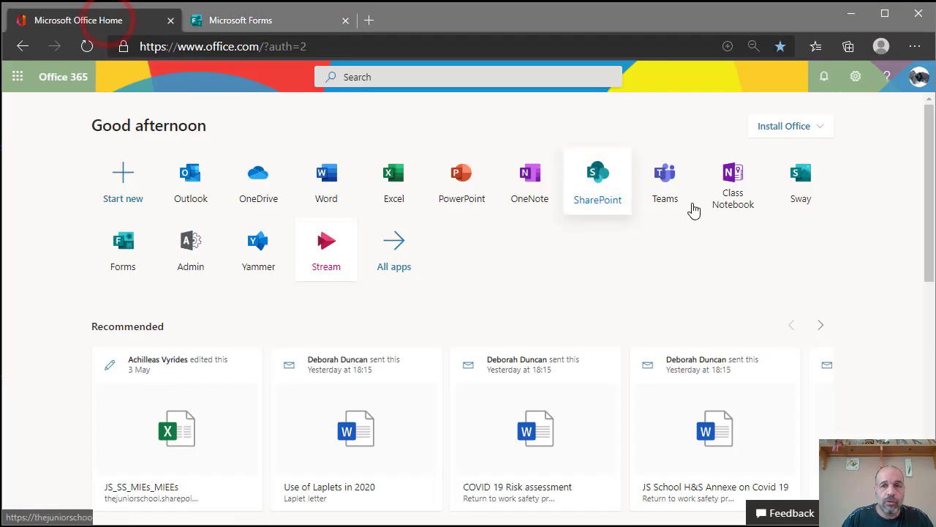
- Launch Stream from Office home and go to My content > Videos
left_click(330, 256)
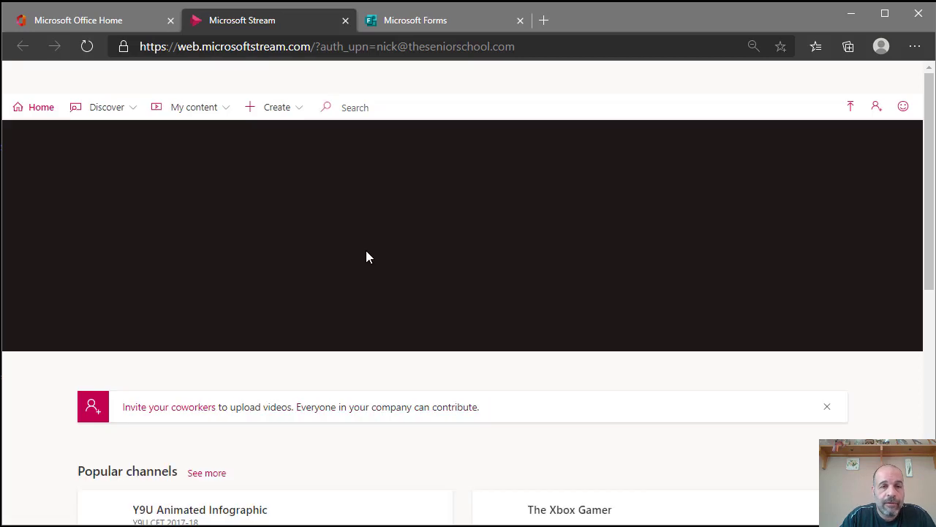
scroll(489, 322, "down", 3)
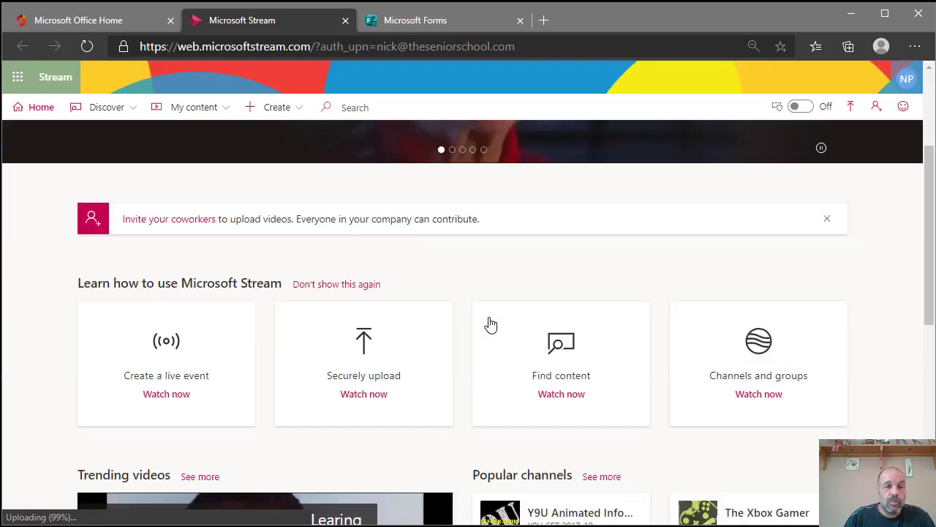
scroll(490, 317, "up", 3)
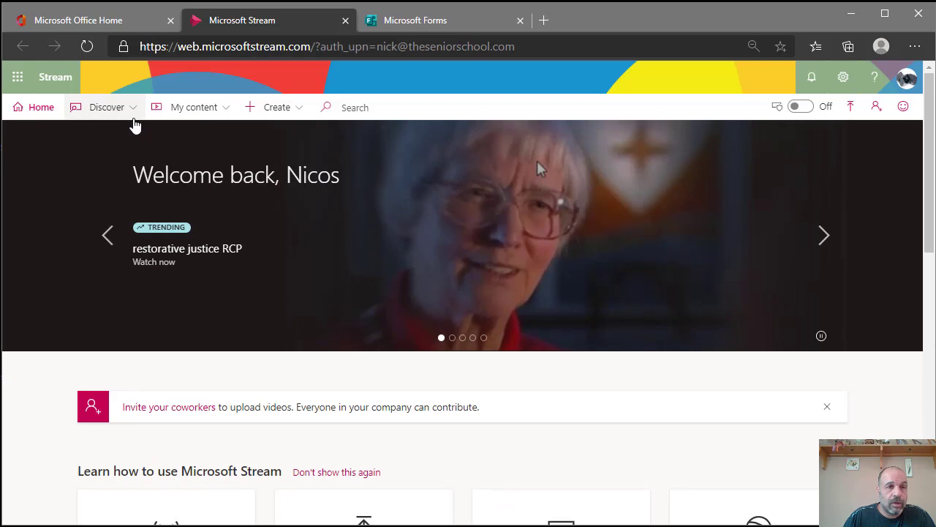
left_click(188, 109)
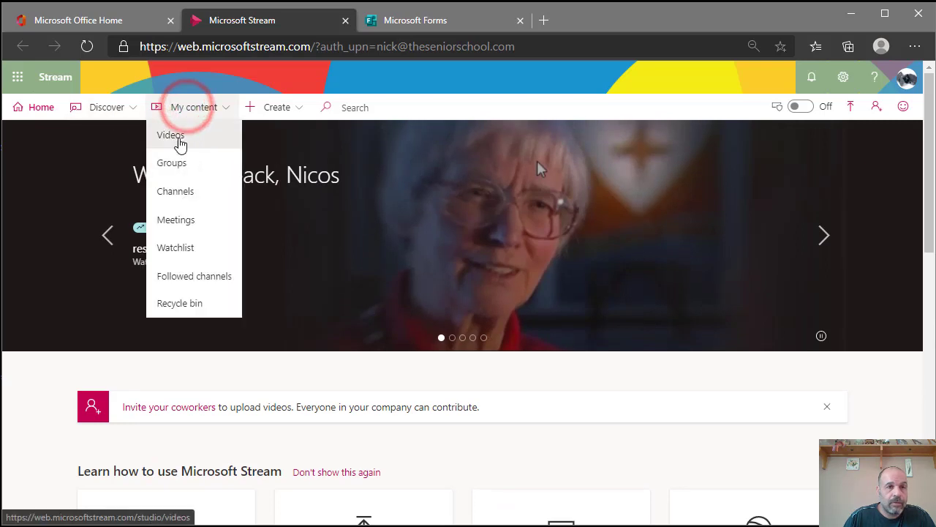
left_click(173, 134)
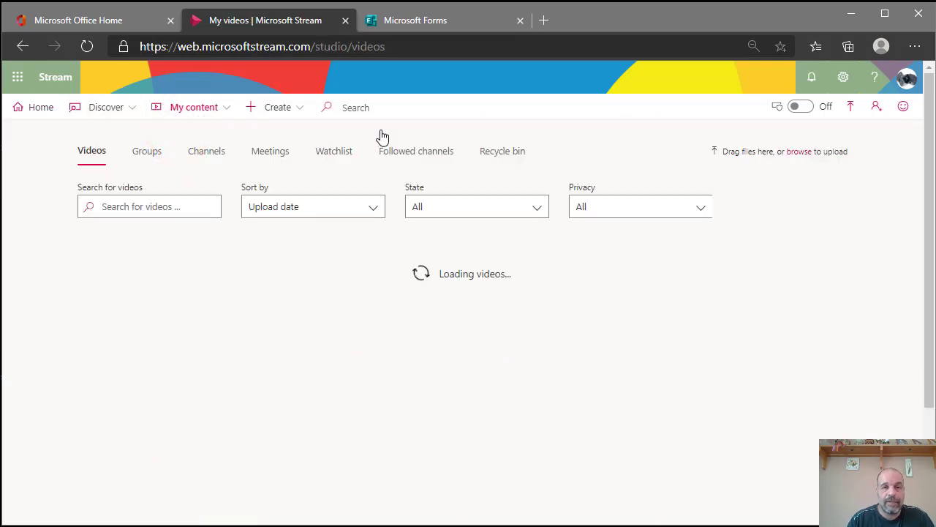
scroll(498, 309, "down", 2)
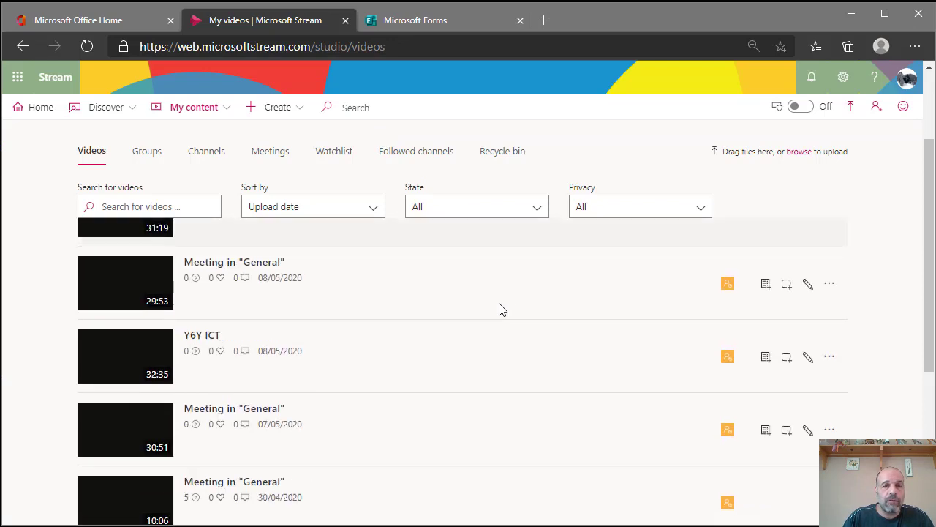
scroll(498, 308, "up", 2)
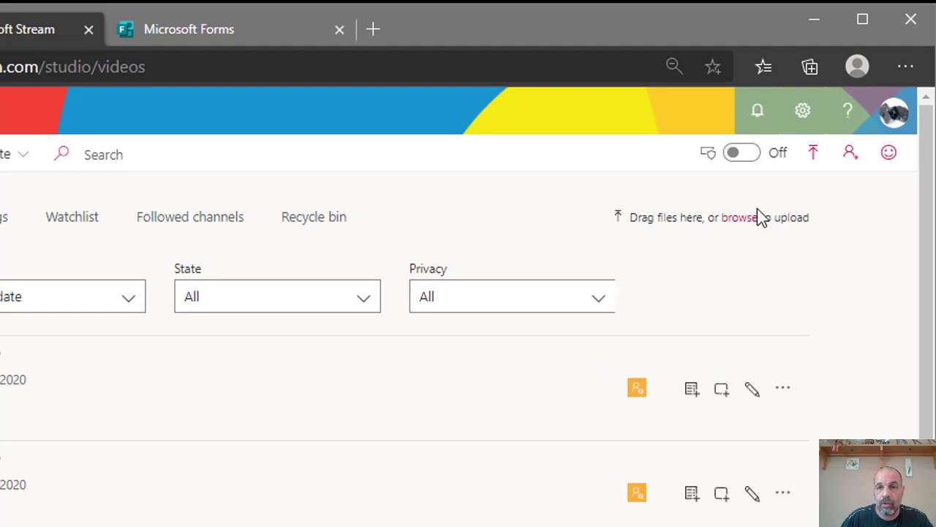
- Drag Stop Teams toast banner notifications.mp4 from File Explorer onto Stream's My videos page
key("alt+Tab")
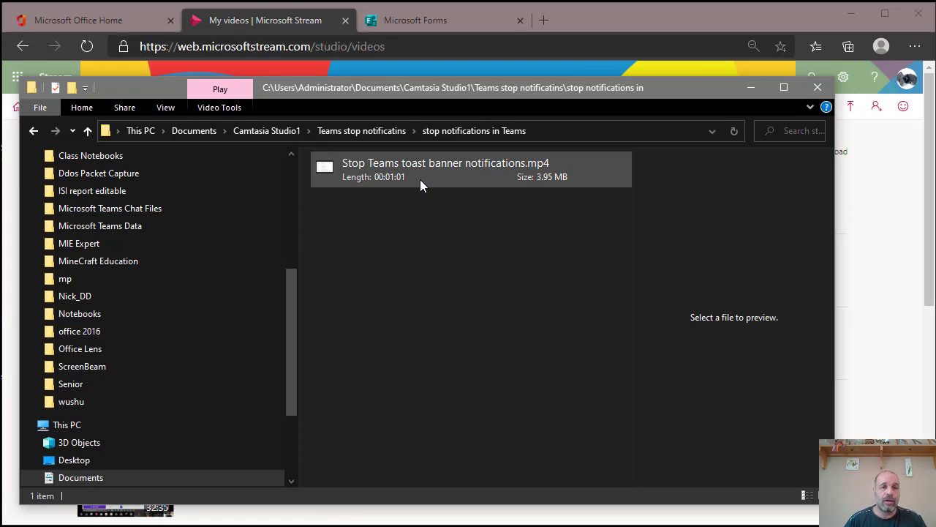
left_click_drag(376, 168, 880, 325)
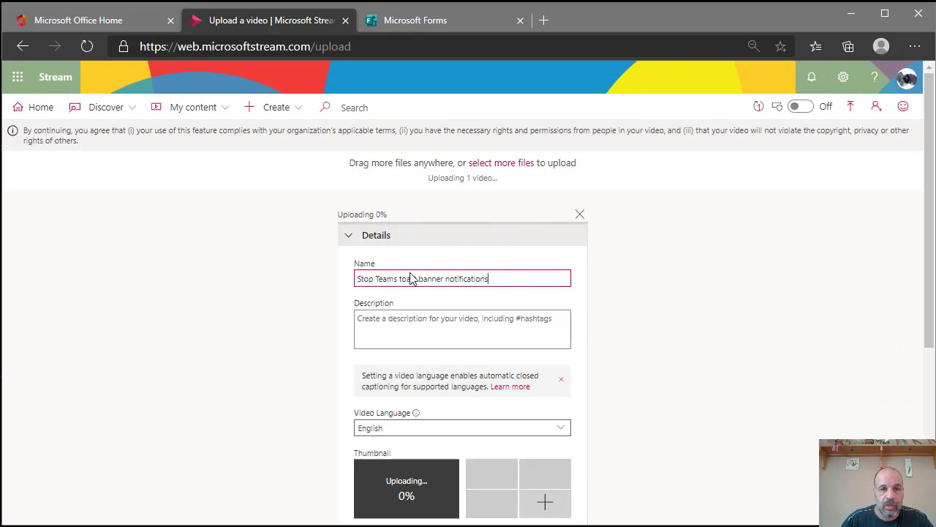
- Rename the uploaded video to 'Stop Teams notifications'
left_click_drag(497, 278, 342, 273)
type("Terams")
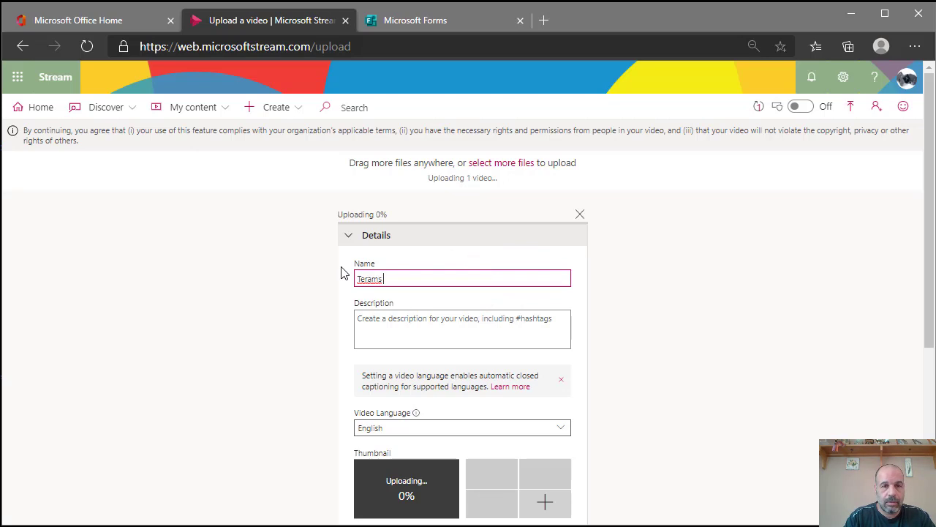
key("BackSpace")
key("BackSpace")
key("BackSpace")
key("BackSpace")
key("BackSpace")
type("Stop ")
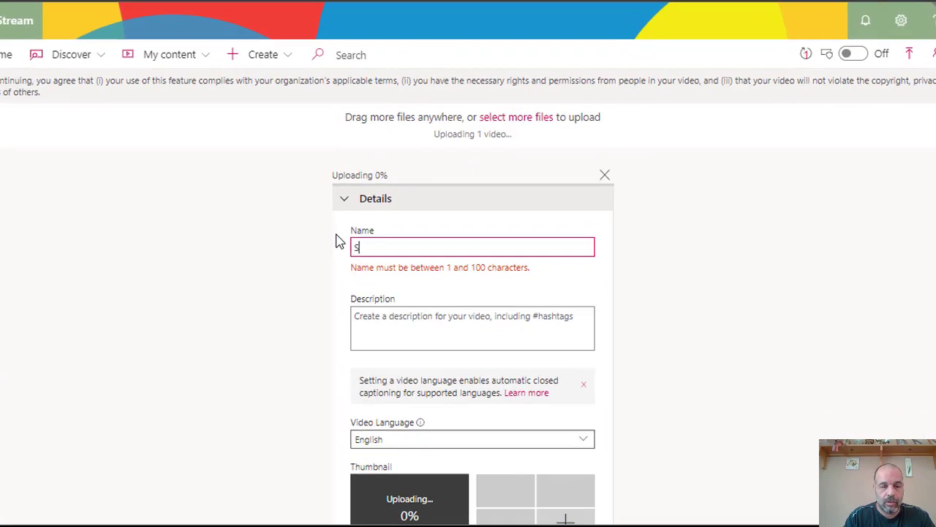
type("Teams not")
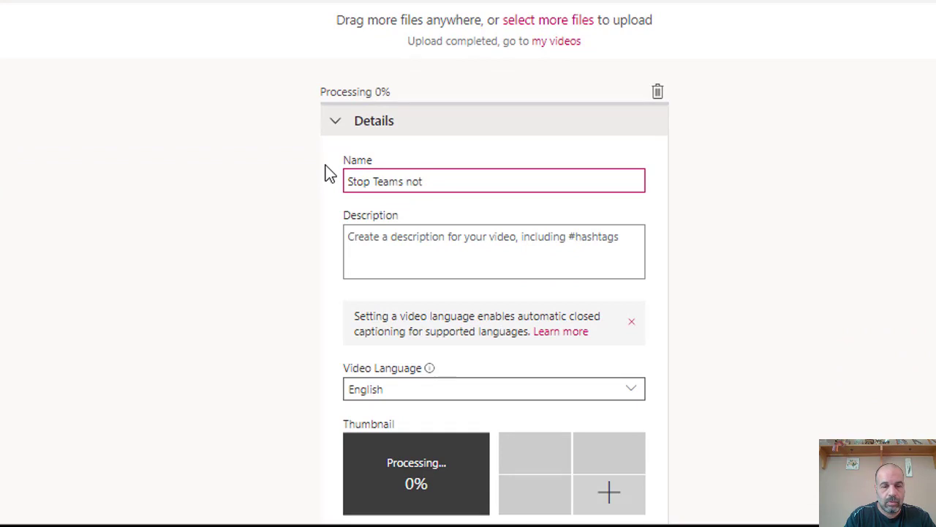
type("ifications")
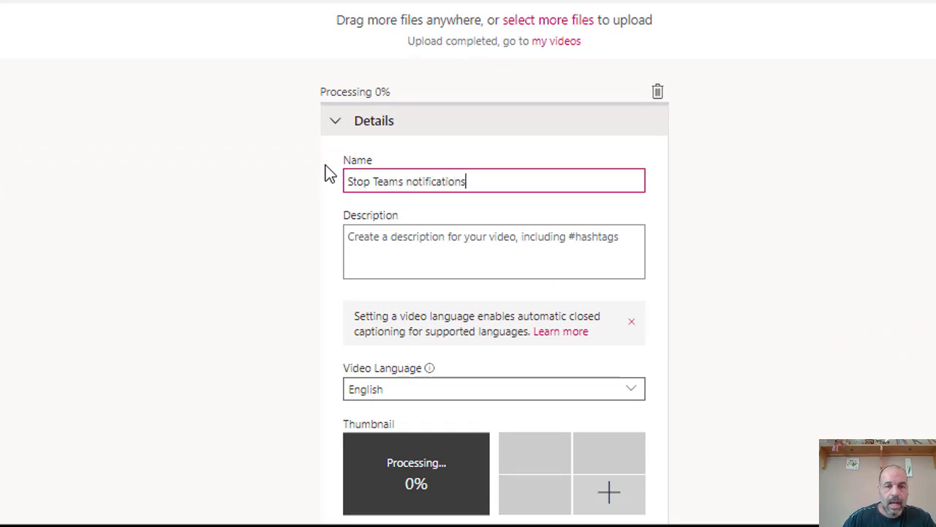
- Pick a different frame as the video's thumbnail
left_click(441, 255)
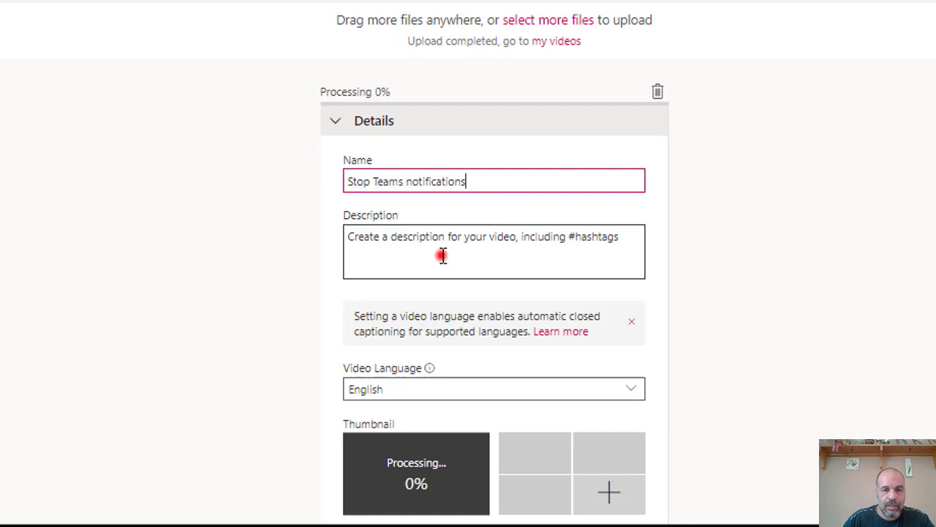
scroll(646, 275, "down", 1)
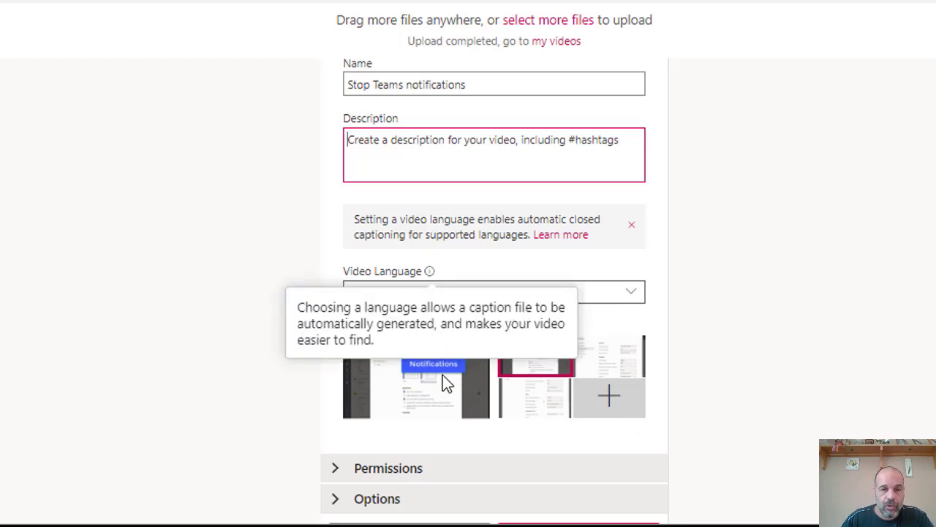
left_click(746, 352)
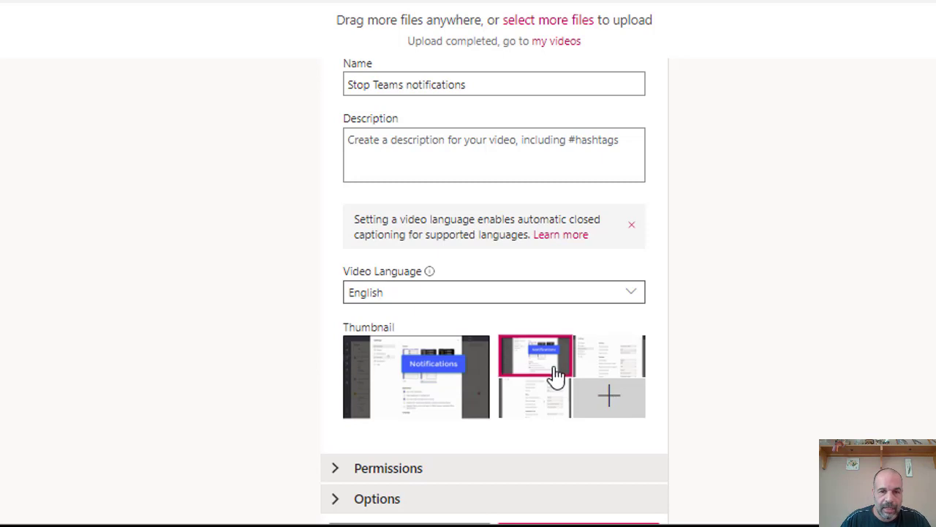
left_click(535, 401)
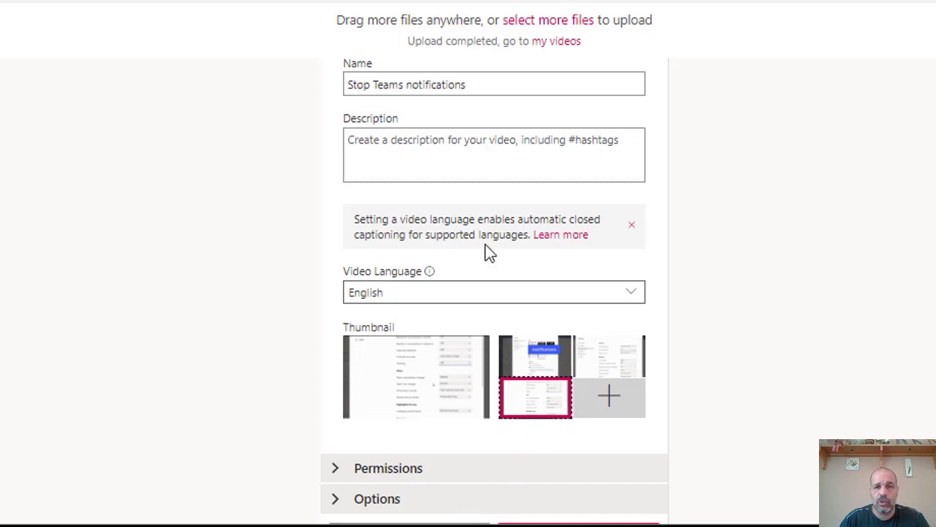
scroll(681, 187, "down", 3)
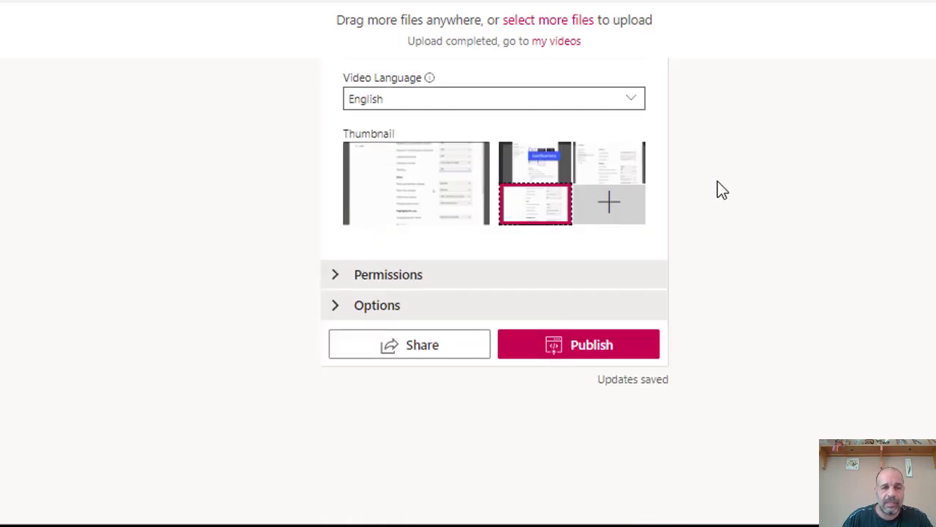
- Keep company-wide viewing on, review the Share with groups search, and publish the video
left_click(335, 275)
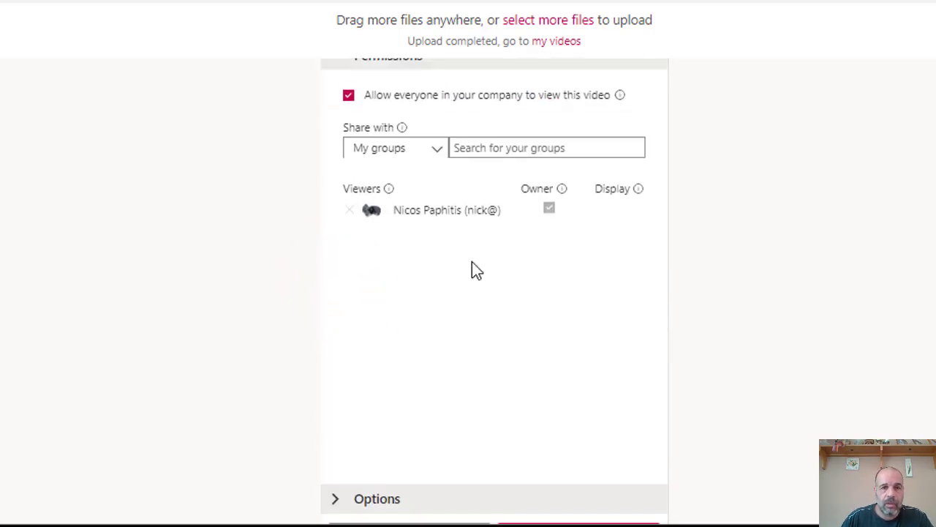
mouse_move(474, 227)
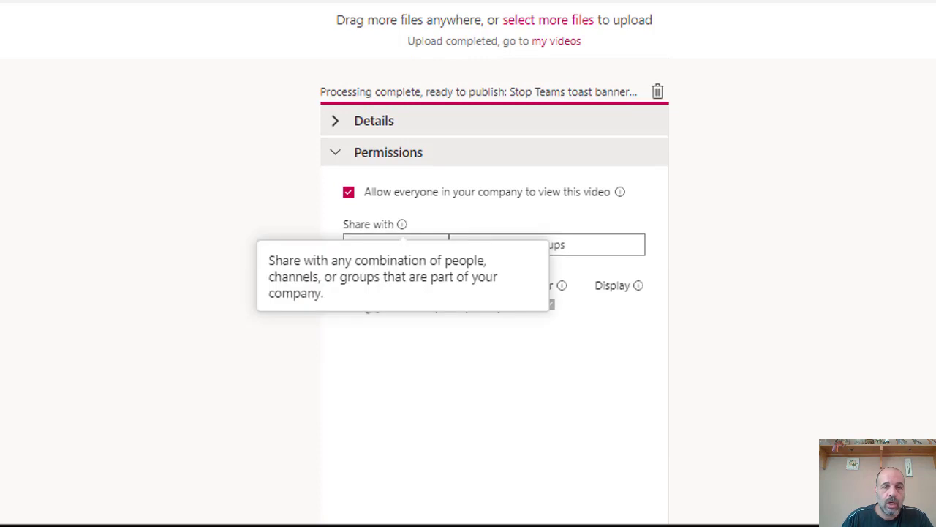
left_click(929, 224)
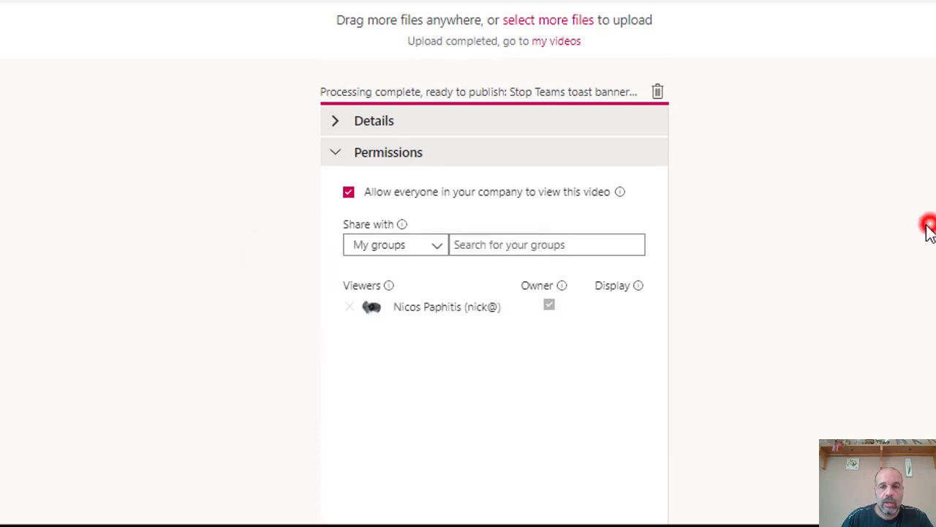
left_click(586, 244)
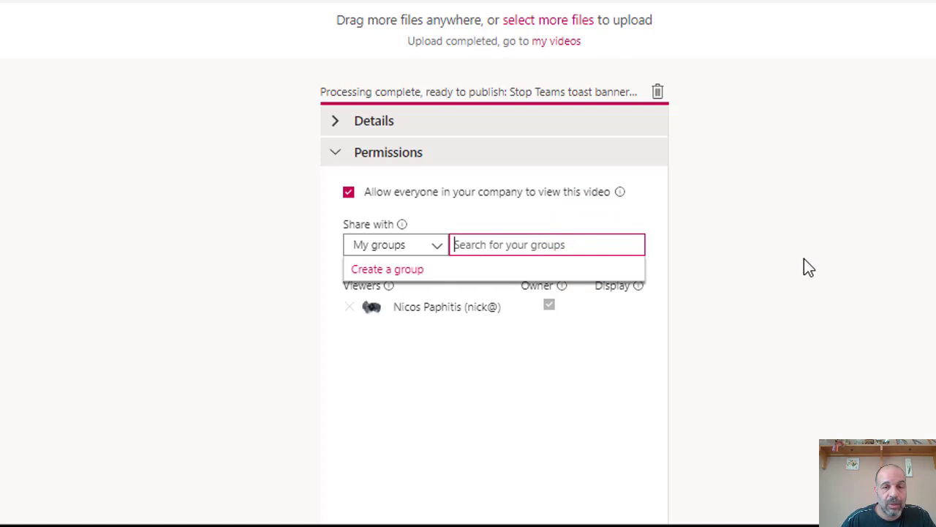
left_click(825, 257)
scroll(827, 259, "down", 5)
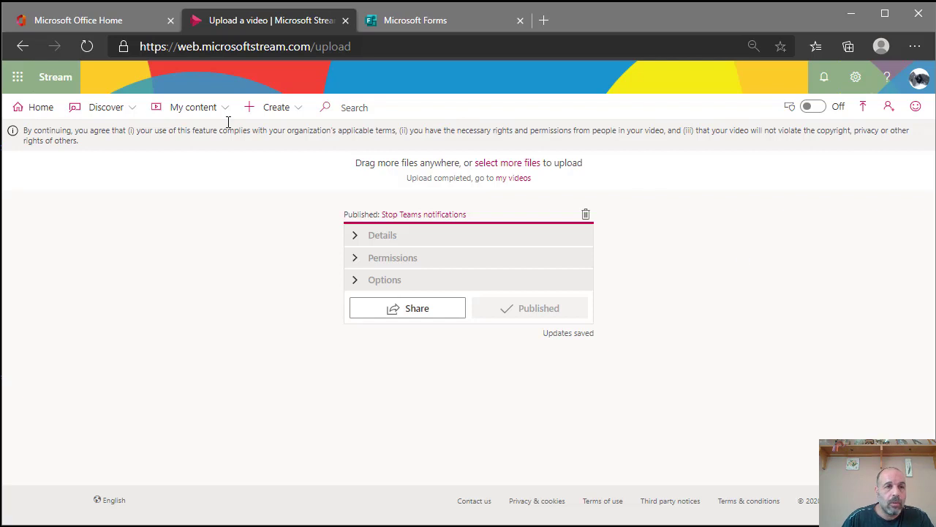
- Go to My content > Videos and open 'Stop Teams notifications'
left_click(183, 108)
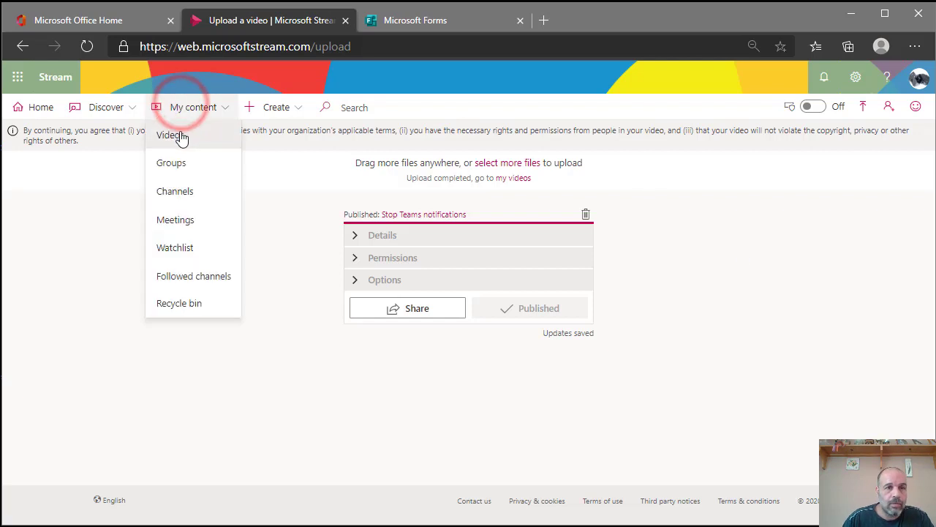
left_click(175, 135)
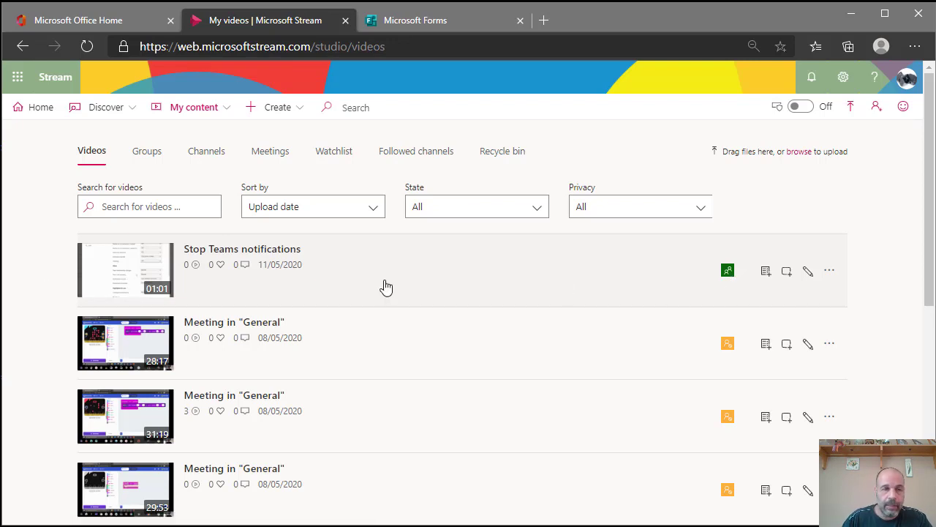
left_click(139, 263)
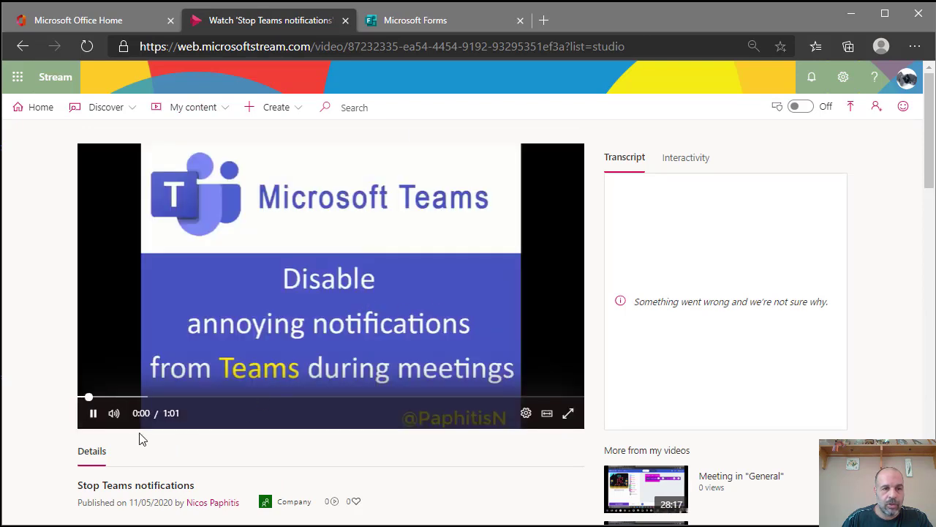
- Pause the video, show the Interactivity panel, and seek the playhead to about 0:17
left_click(93, 413)
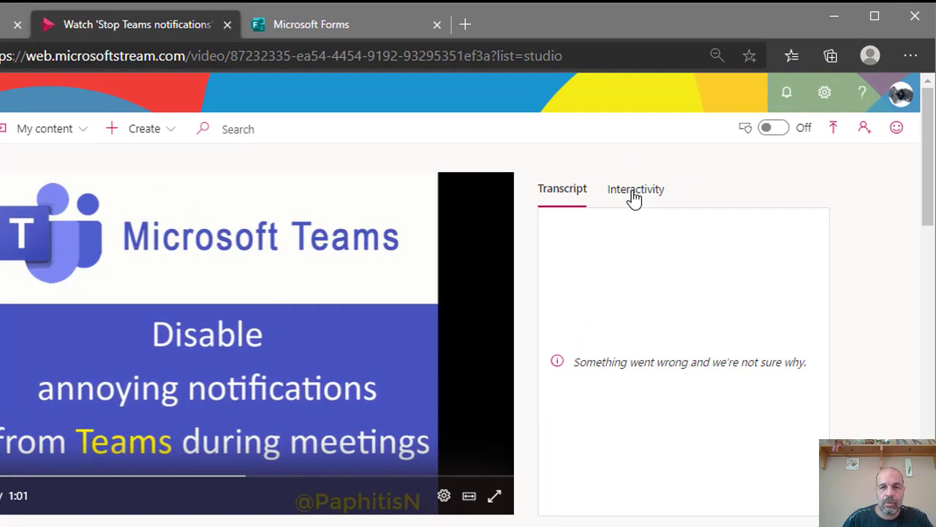
left_click(634, 193)
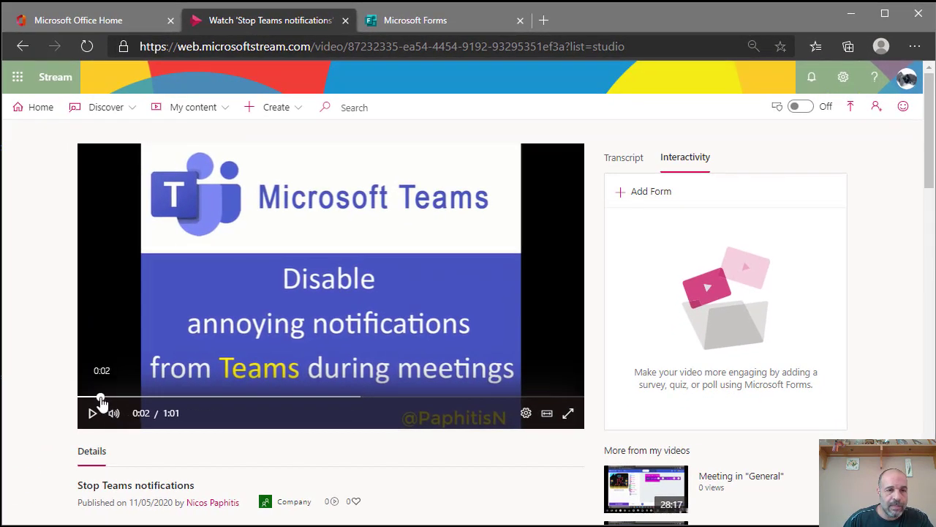
left_click(100, 397)
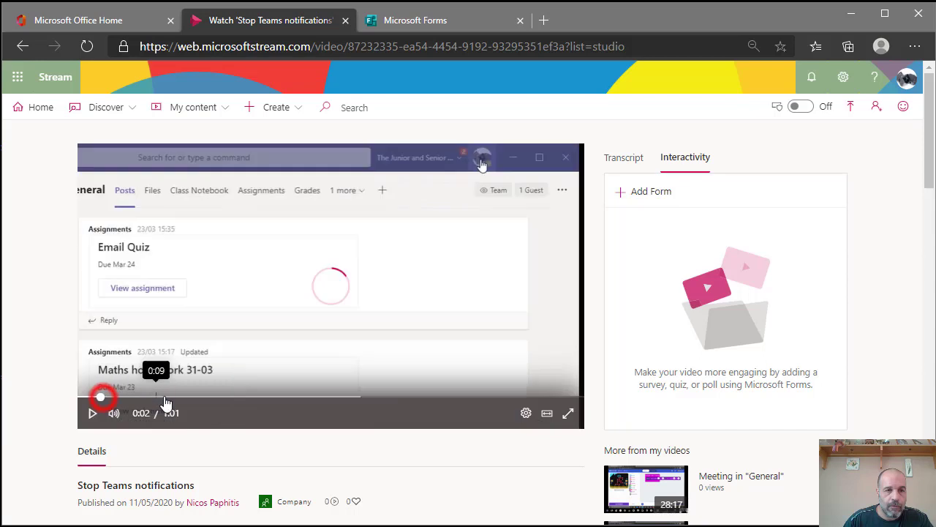
left_click(198, 401)
left_click(267, 400)
left_click_drag(260, 401, 246, 401)
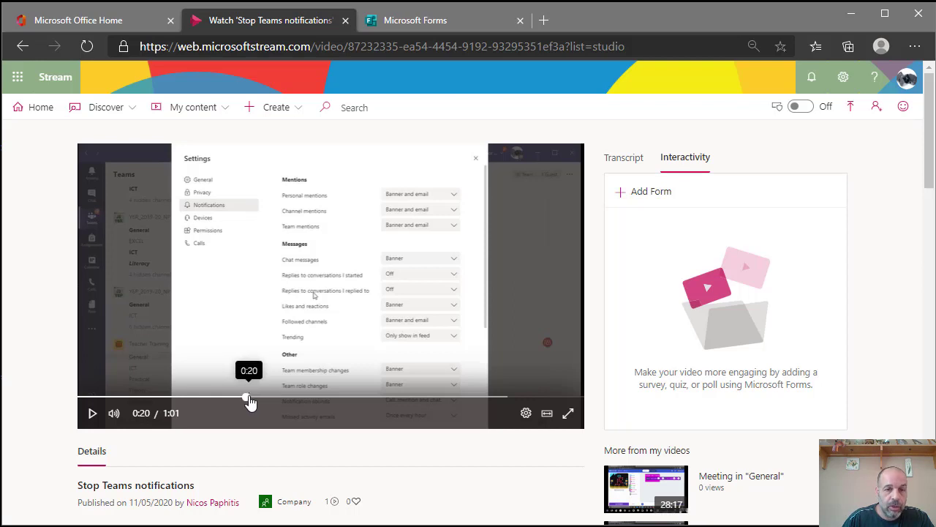
left_click(246, 397)
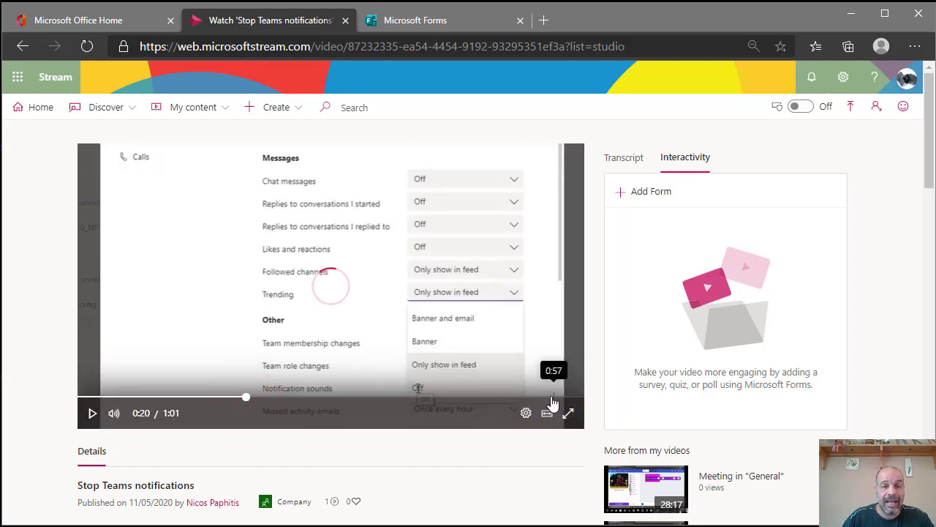
left_click(553, 398)
left_click(550, 399)
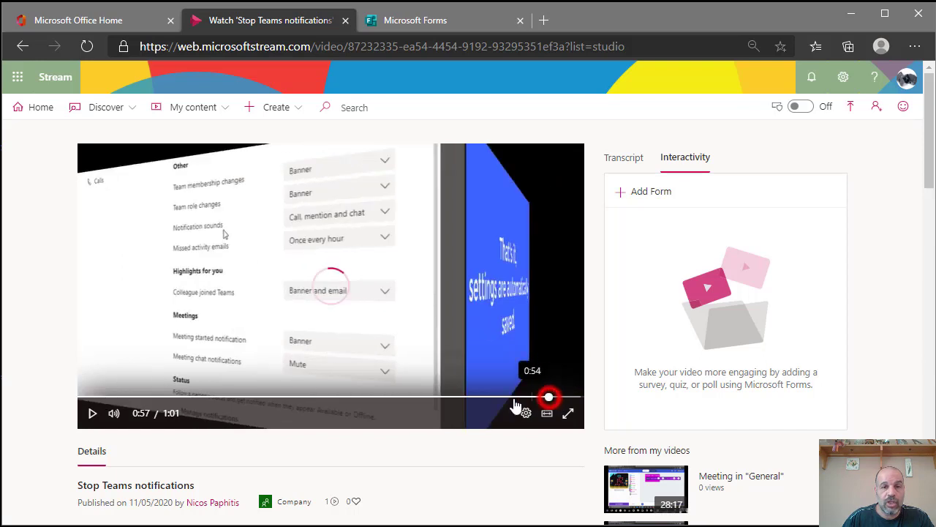
left_click(224, 399)
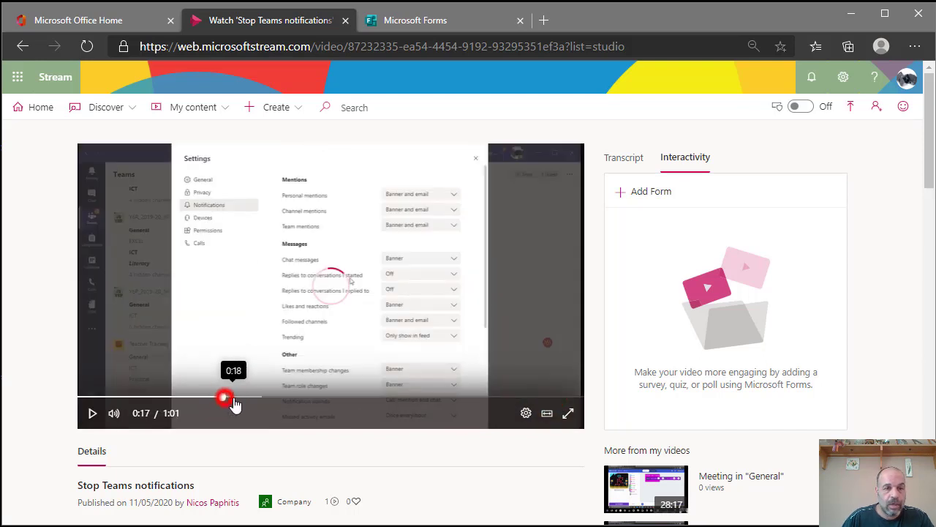
- Seek to 0:19 and start adding a form at that point
left_click(235, 399)
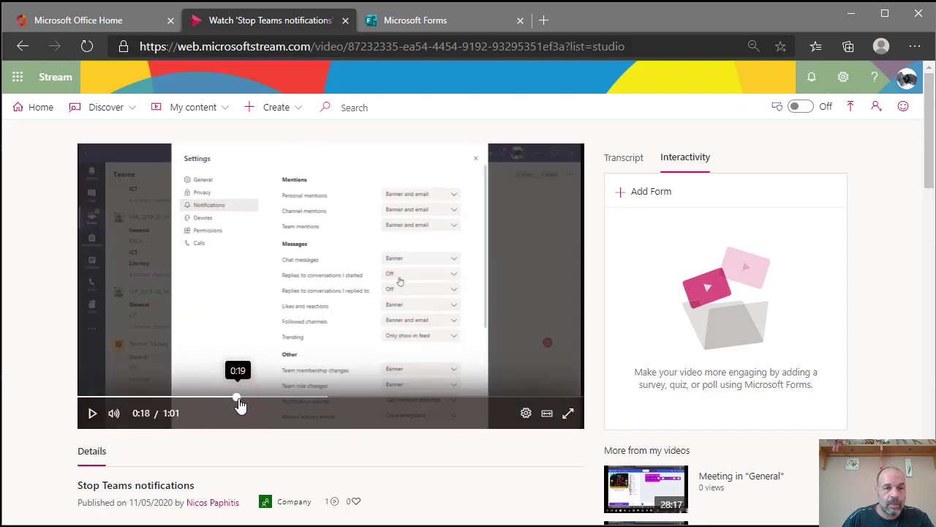
left_click(238, 398)
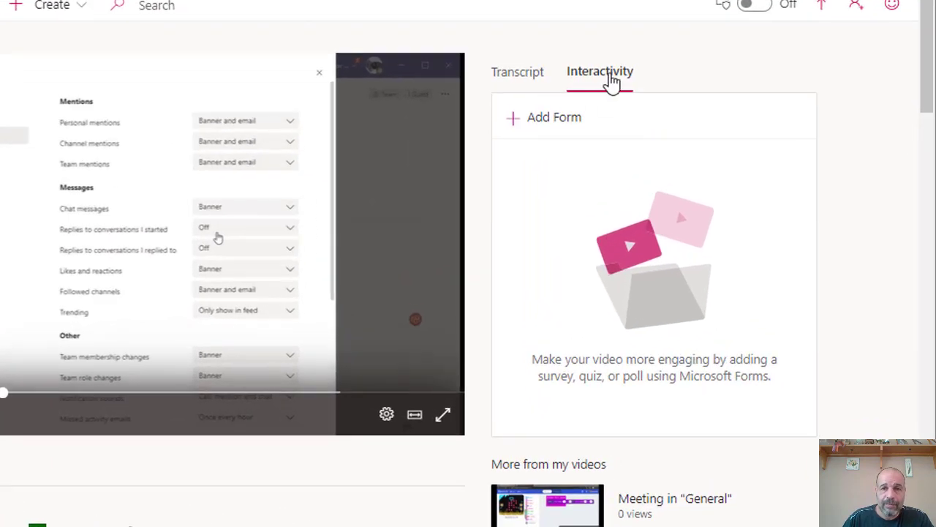
left_click(547, 128)
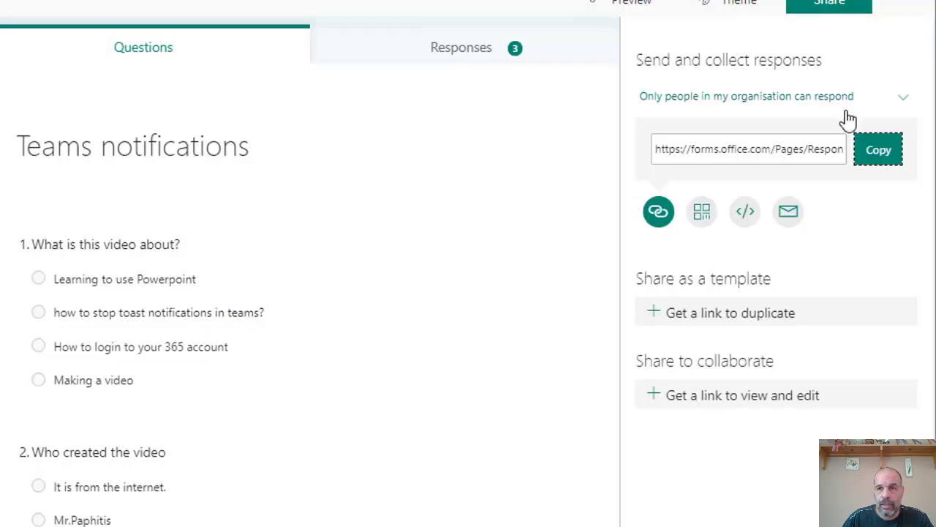
- Paste the quiz's response link as Form URL and name it 'Checkpoint teams notifications'
left_click(878, 153)
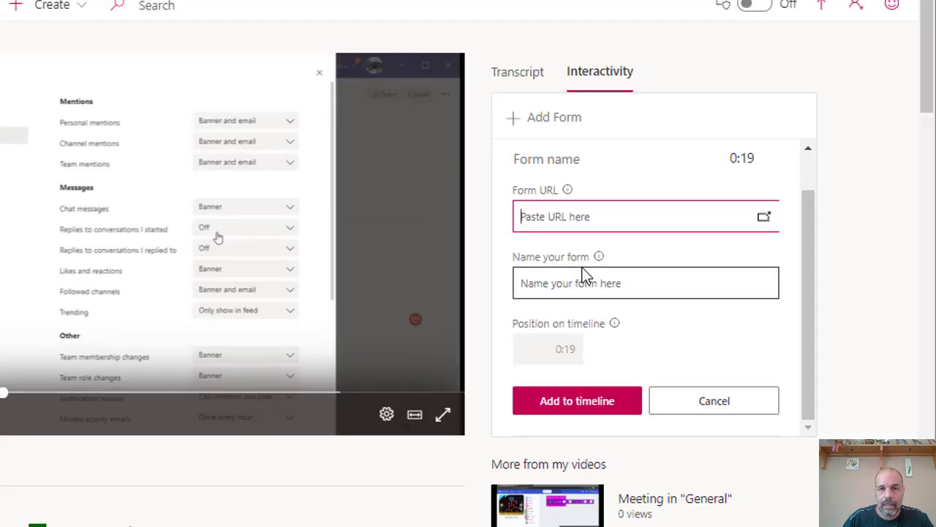
left_click(578, 214)
key("ctrl+v")
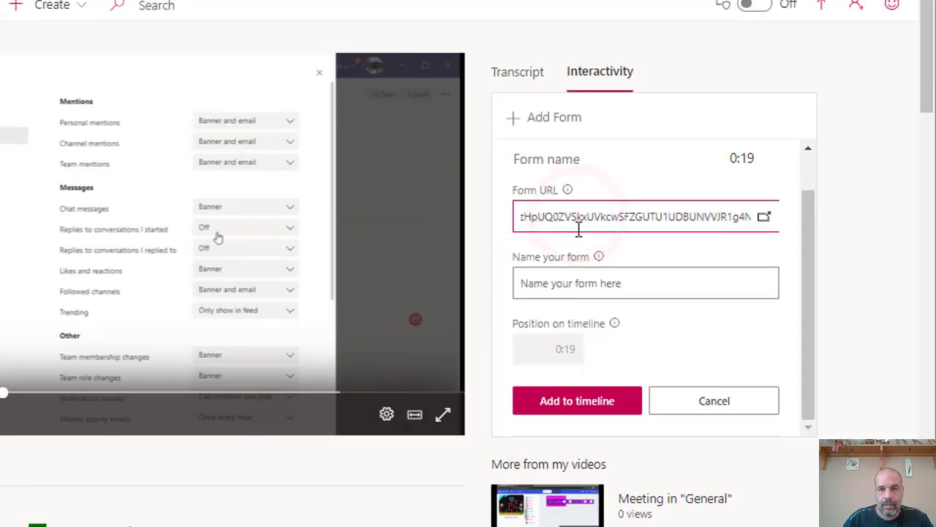
left_click(577, 283)
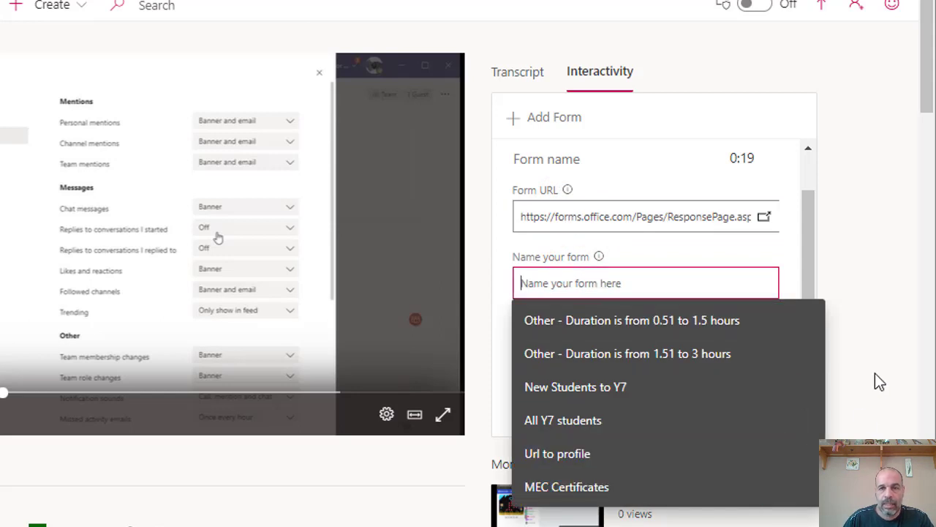
type("Checkpoint")
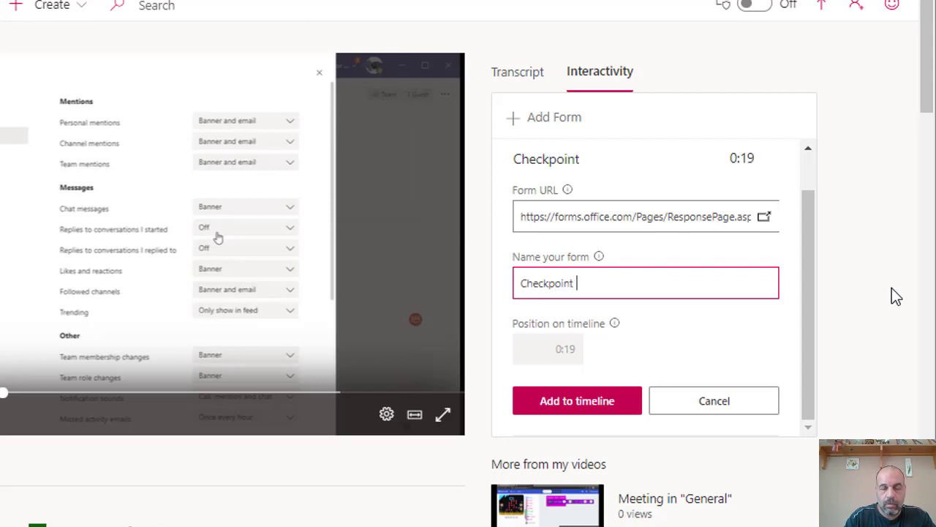
type(" teams no")
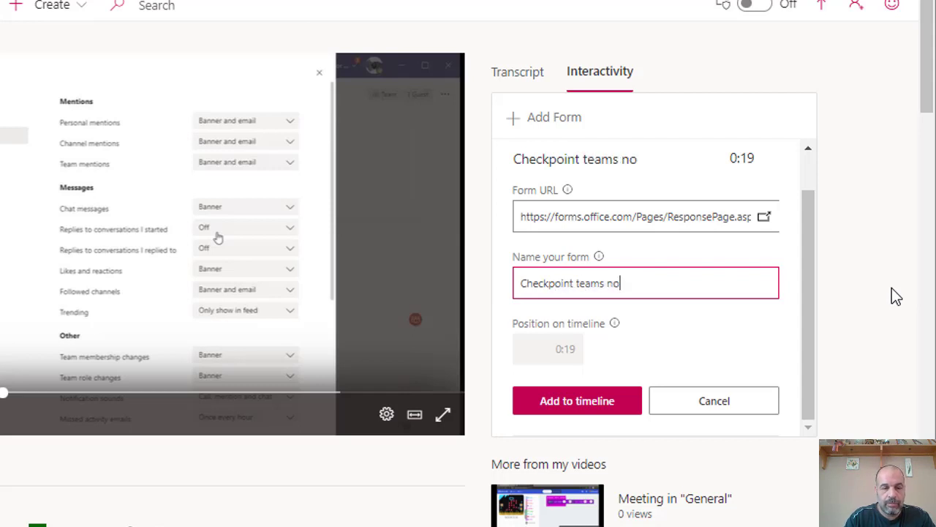
type("tifi")
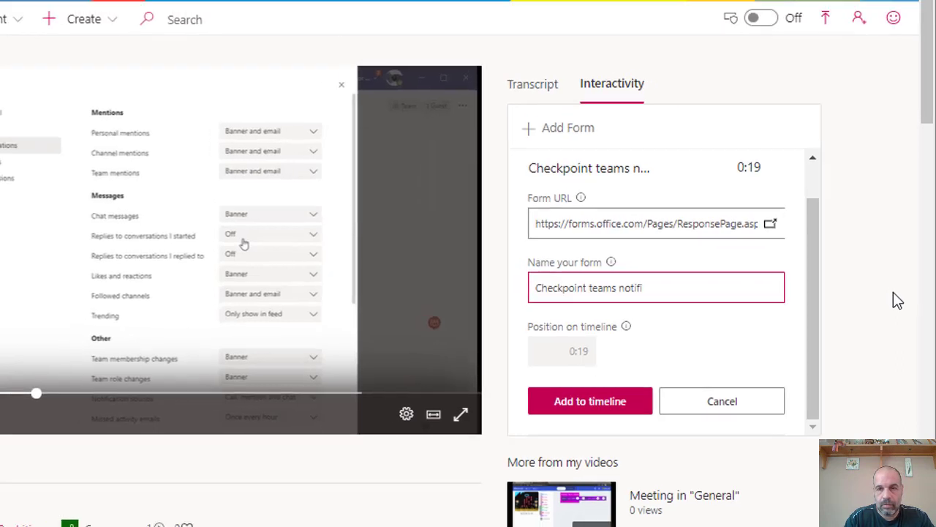
type("cations")
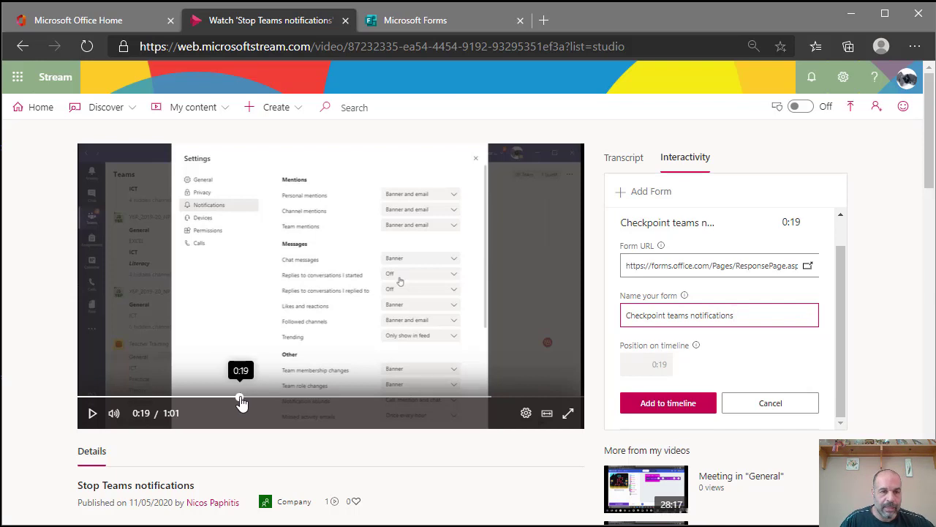
- Place the checkpoint on the timeline and replay from 0:17 to test the quiz pop-up
left_click(646, 404)
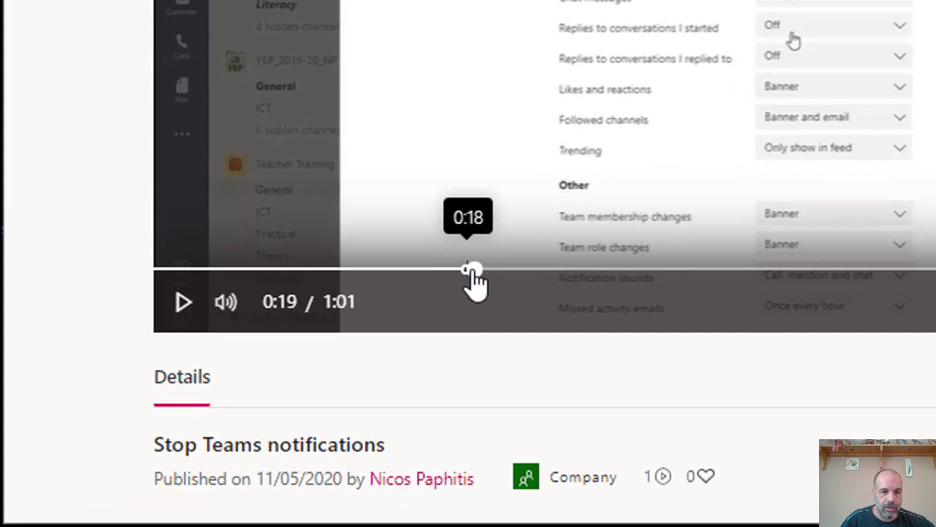
left_click(252, 387)
left_click(380, 270)
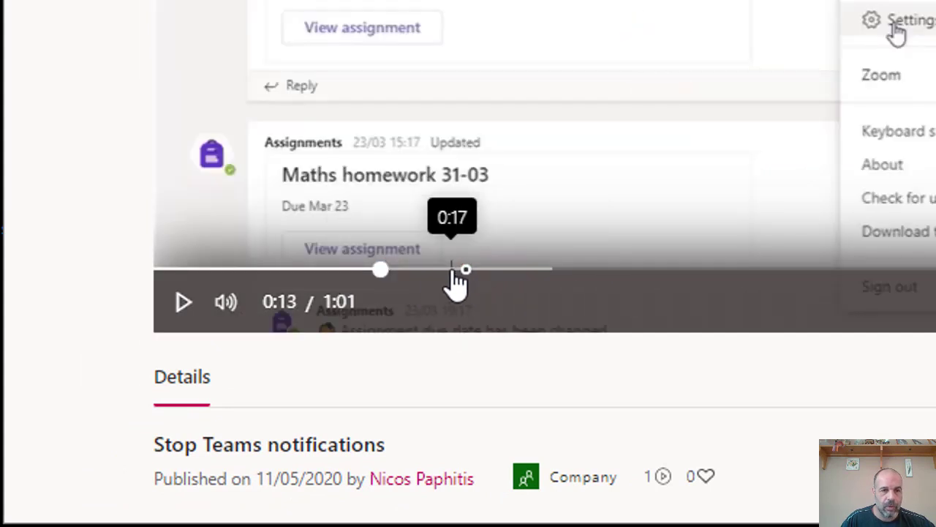
left_click(443, 270)
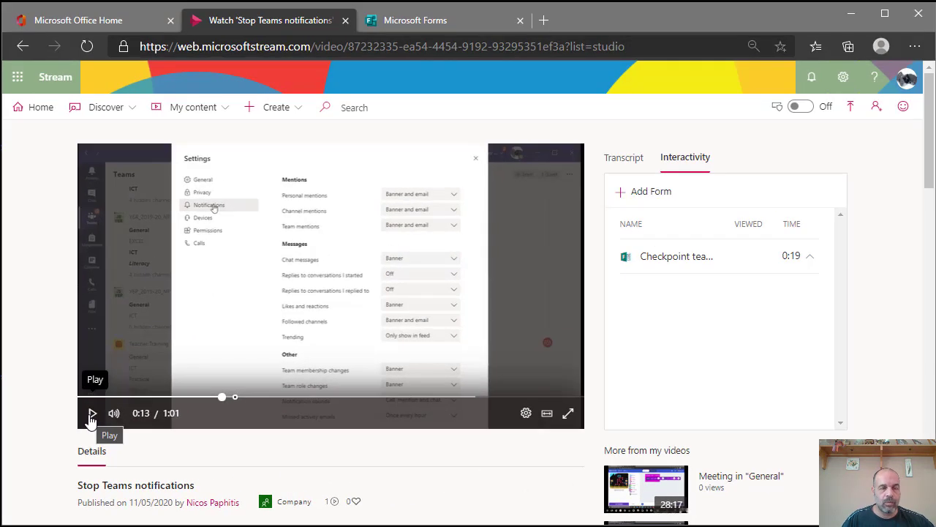
left_click(183, 301)
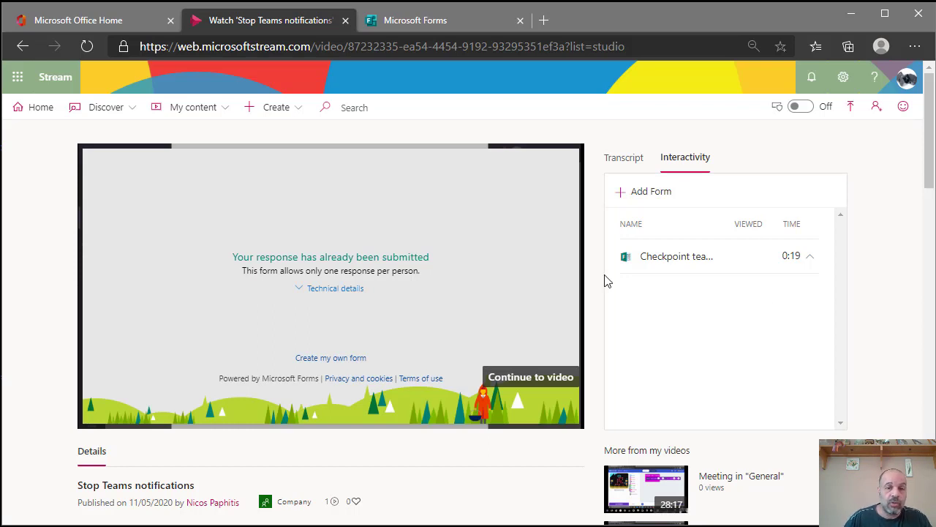
left_click(539, 379)
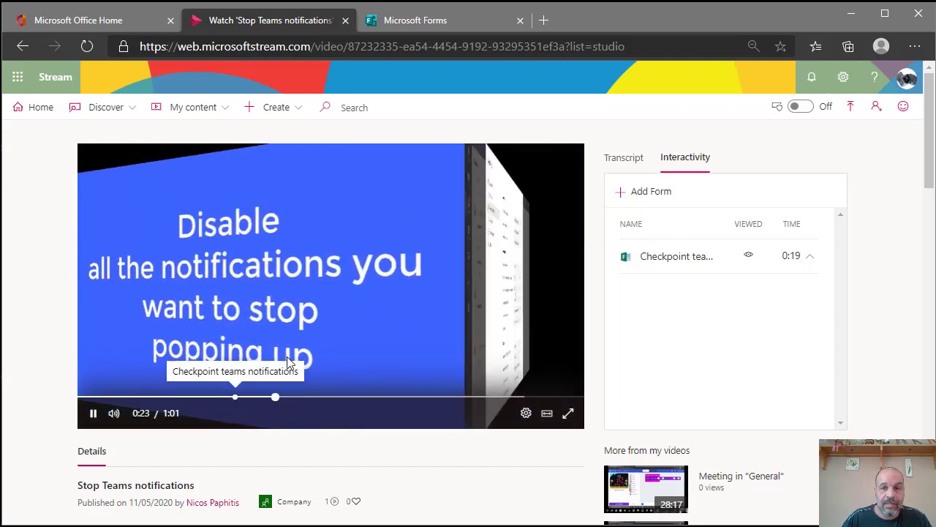
- Reopen the checkpoint form, then select the watch page's full web address
left_click(664, 259)
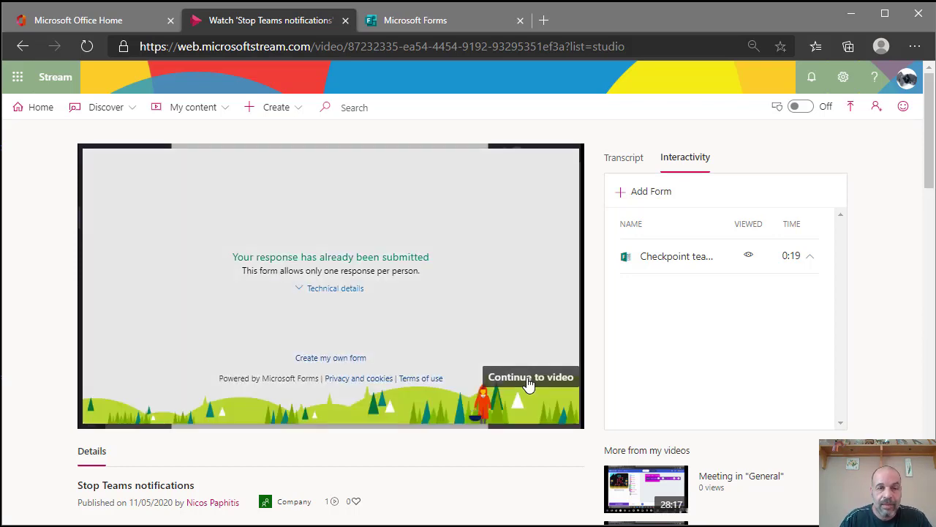
left_click(691, 267)
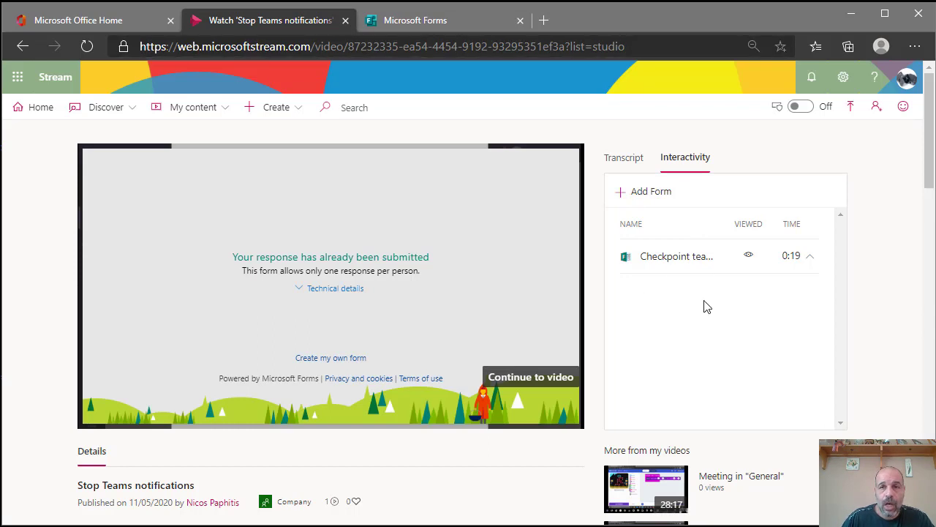
scroll(489, 333, "down", 3)
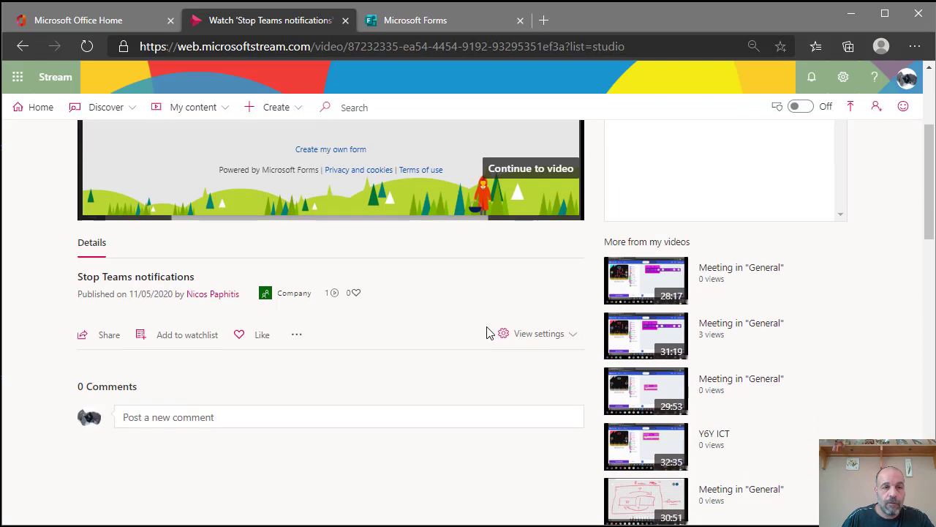
scroll(489, 333, "up", 3)
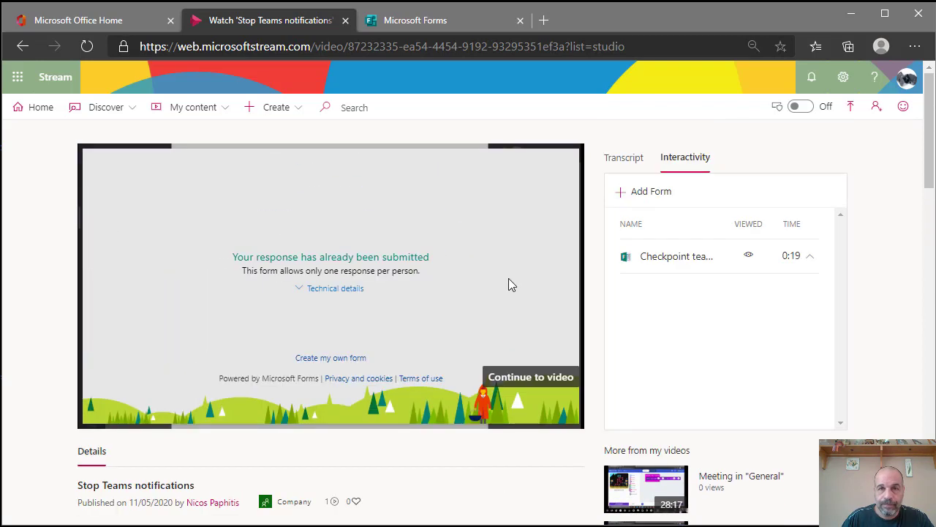
left_click(635, 46)
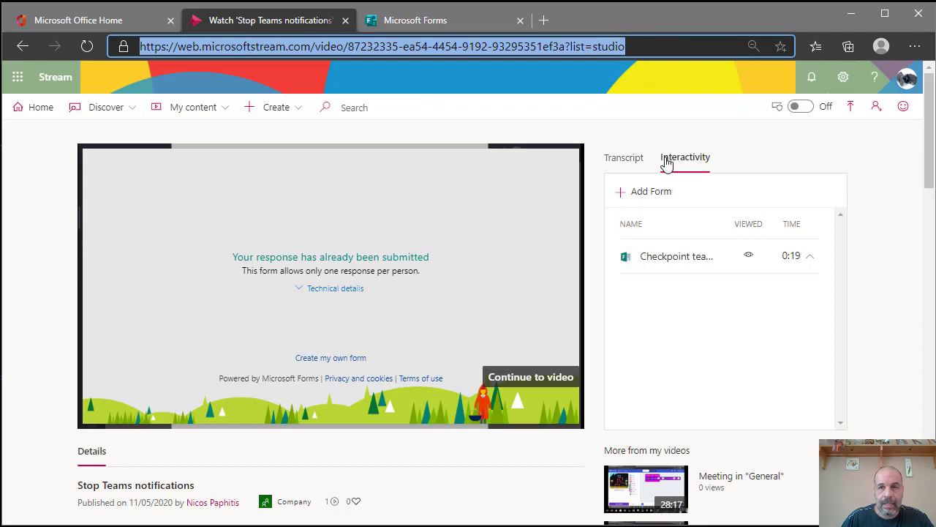
- Go to My content > Videos and dismiss the admin mode notice
left_click(189, 108)
left_click(189, 136)
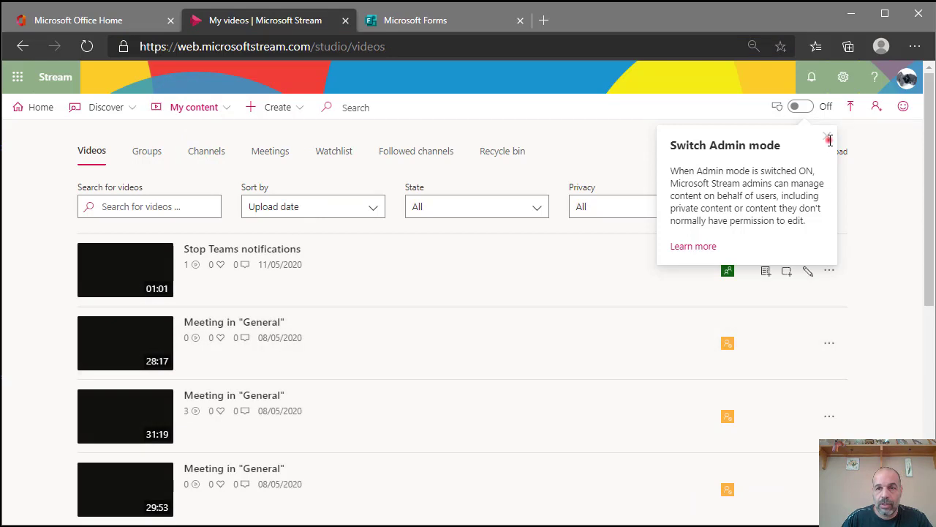
left_click(829, 139)
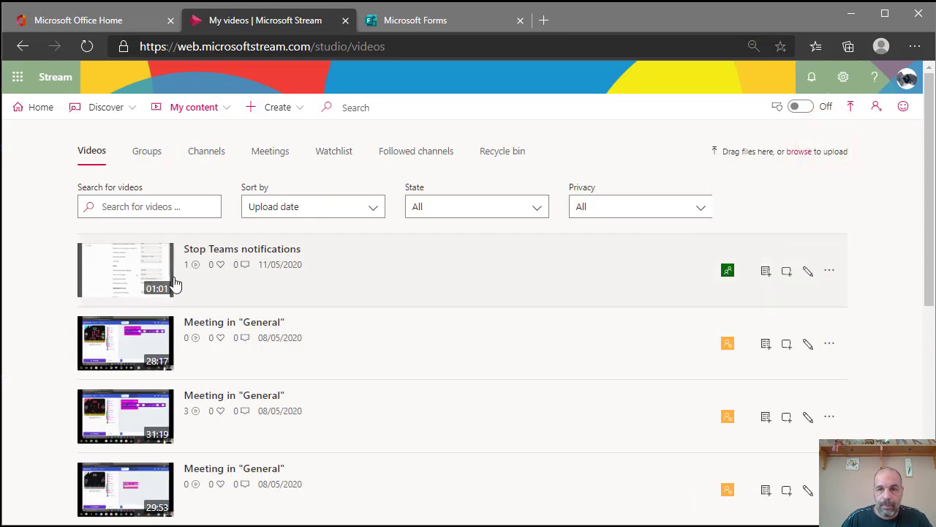
- Copy the Stop Teams notifications video's direct link via Share, then start a Windows search
left_click(831, 271)
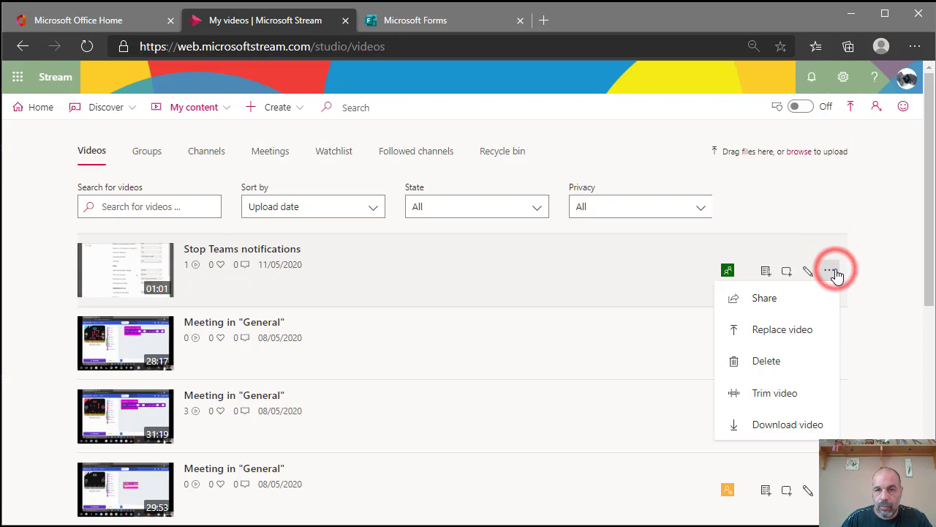
left_click(766, 298)
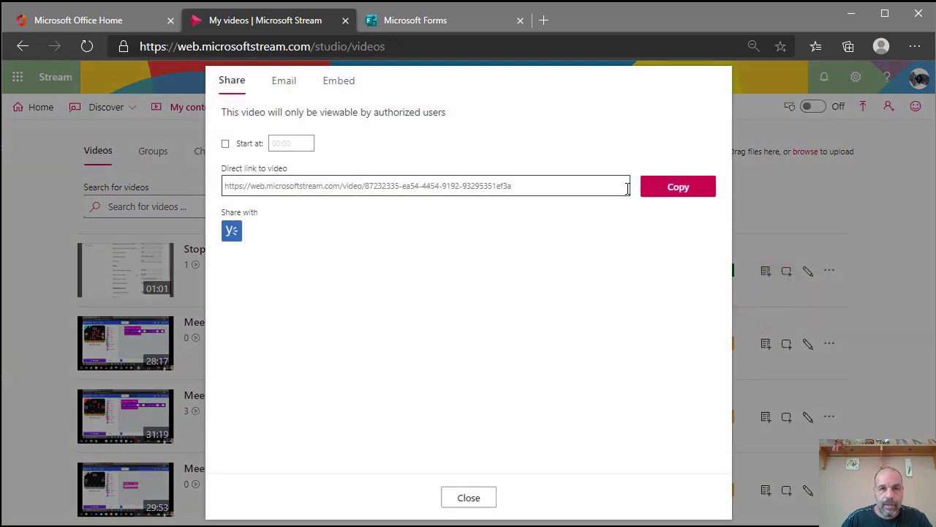
left_click(688, 192)
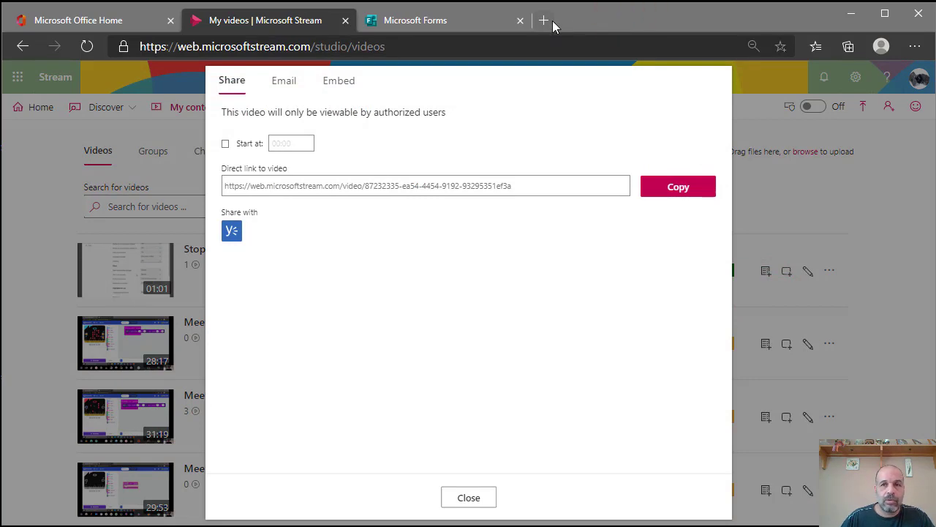
left_click(475, 497)
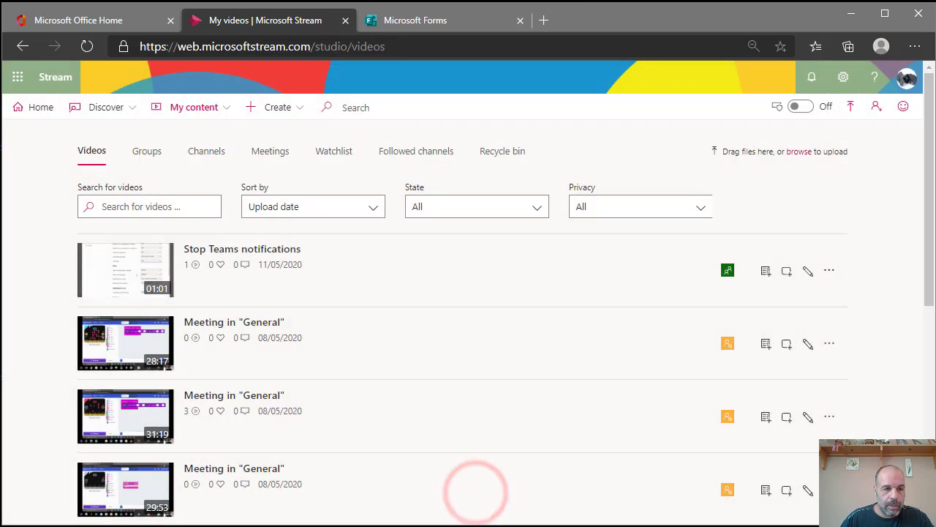
left_click(9, 524)
- Launch Google Chrome and open an incognito window sized to fill the screen
type("rome")
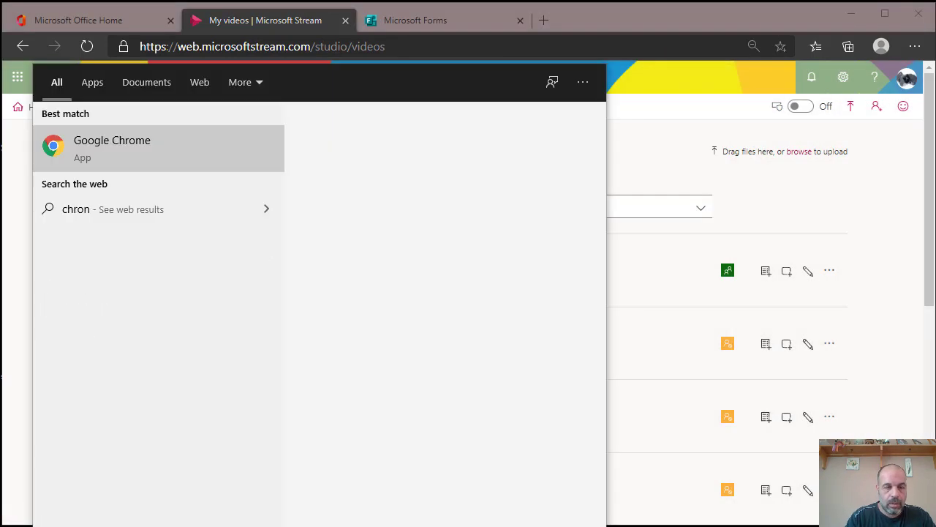
key("Return")
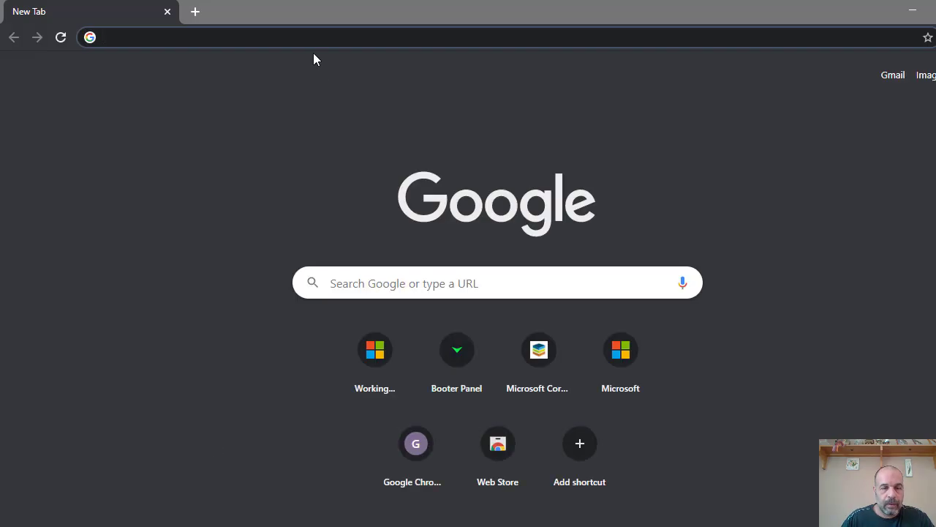
key("ctrl+shift+n")
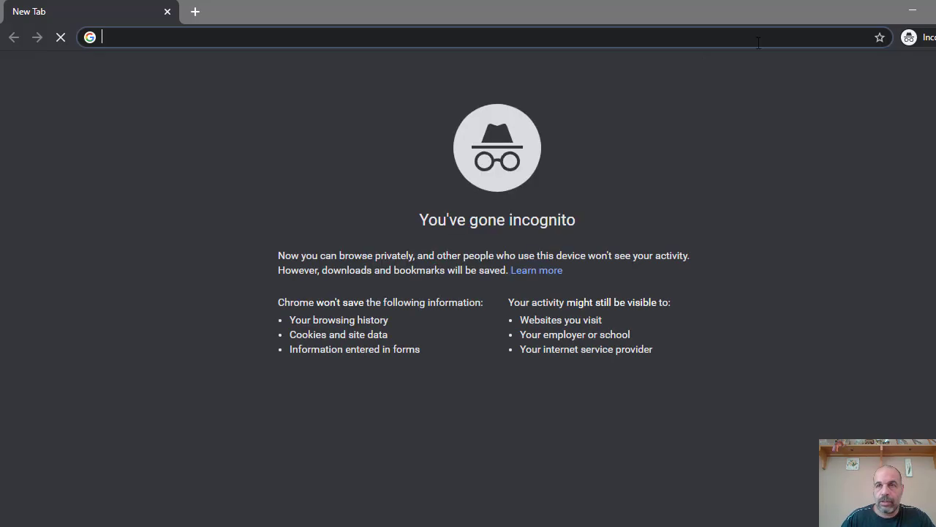
left_click(932, 10)
left_click_drag(612, 96, 556, 18)
left_click_drag(690, 415, 930, 525)
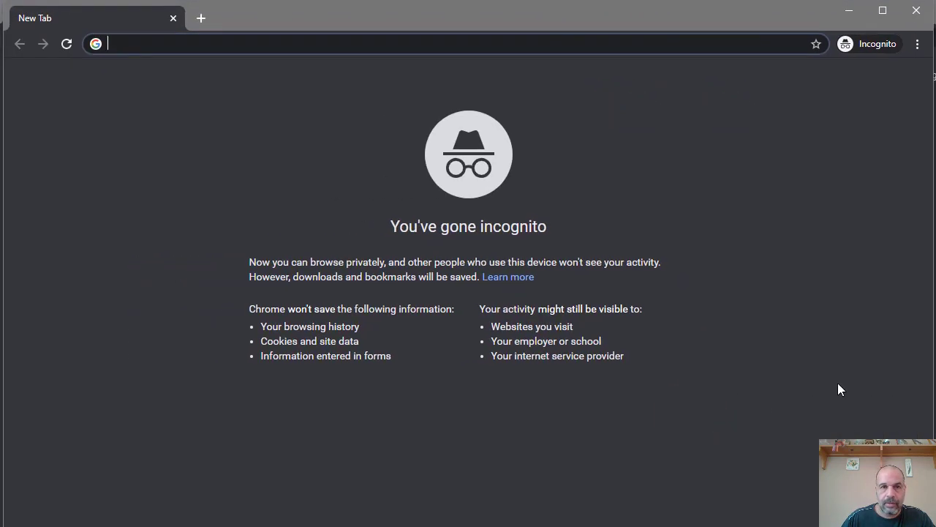
- Open the copied video link and sign in with the student account, declining to stay signed in
key("ctrl+v")
key("Return")
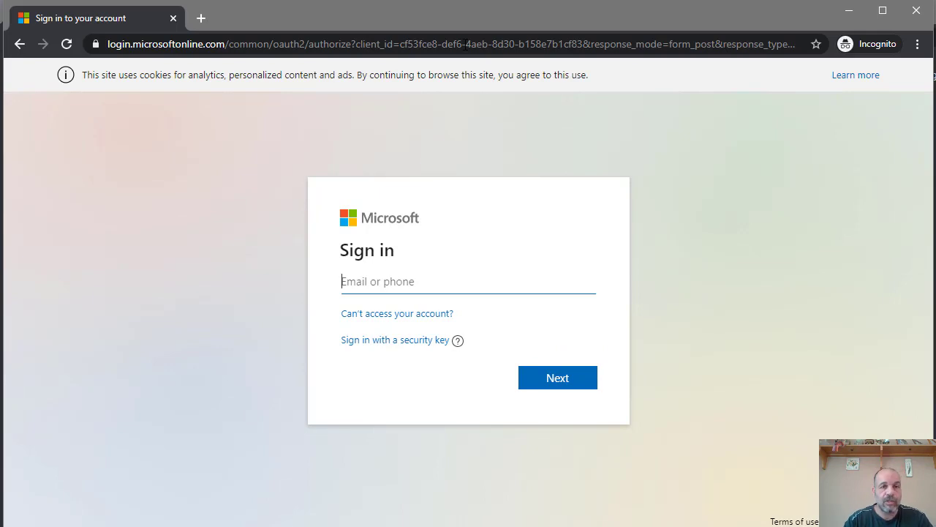
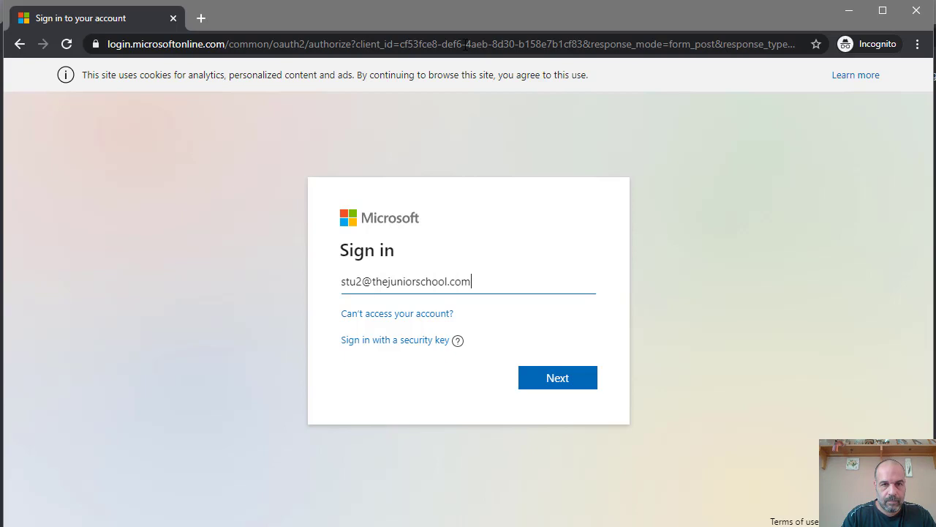
key("Return")
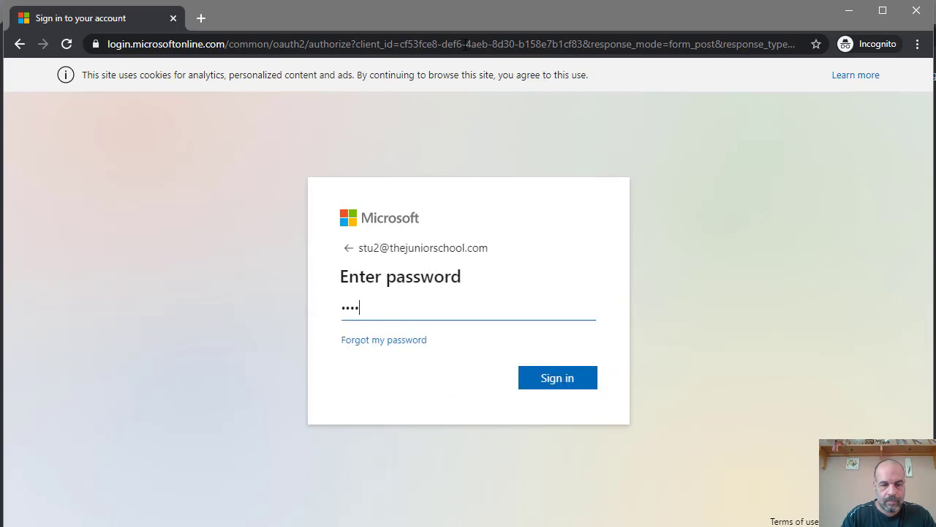
key("Return")
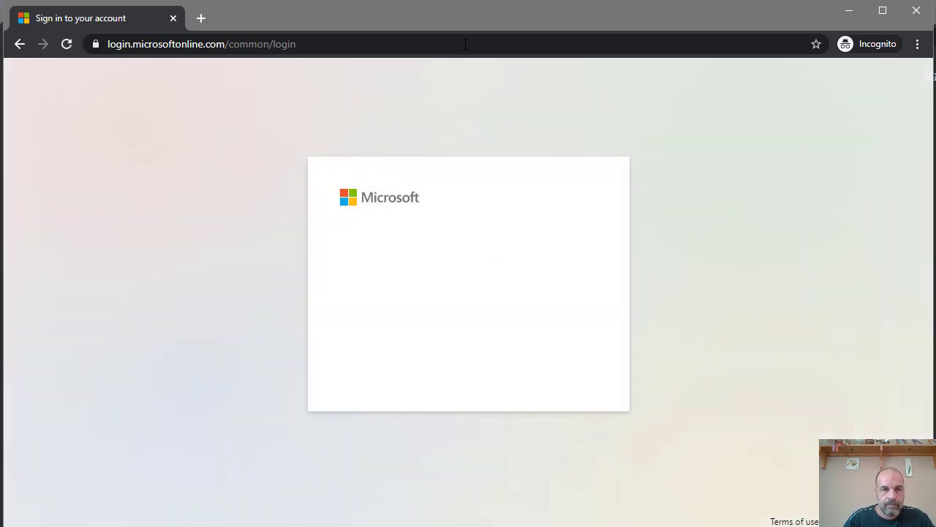
left_click(490, 368)
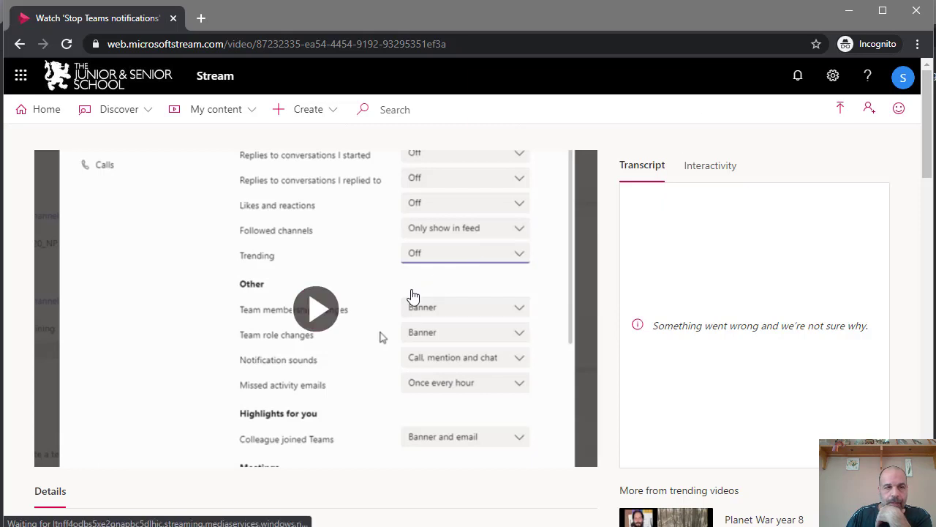
- Play the video and jump ahead to 0:17, just before the checkpoint
scroll(412, 295, "down", 1)
scroll(412, 296, "up", 1)
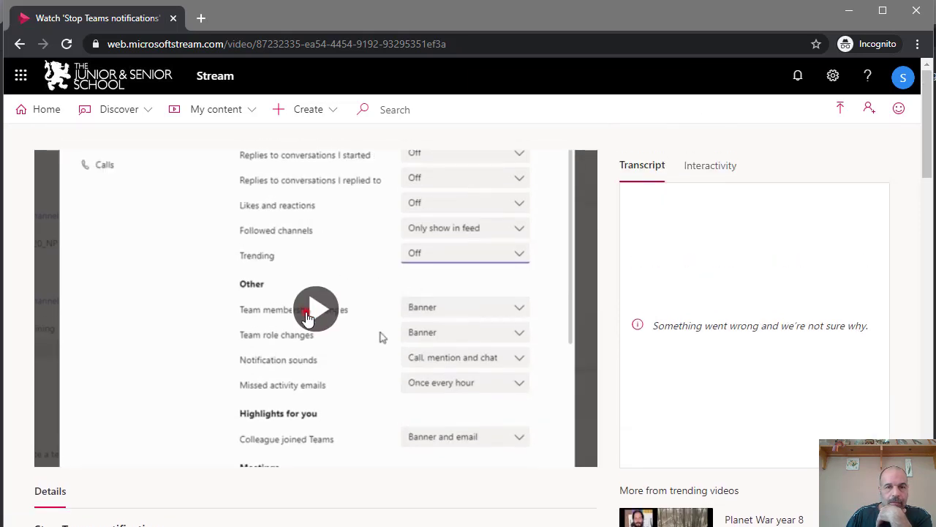
left_click(309, 309)
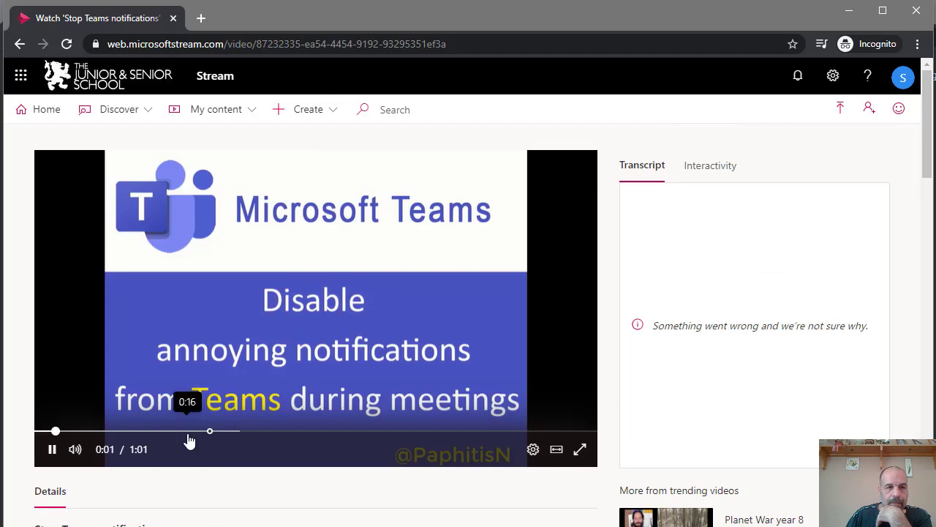
left_click(199, 431)
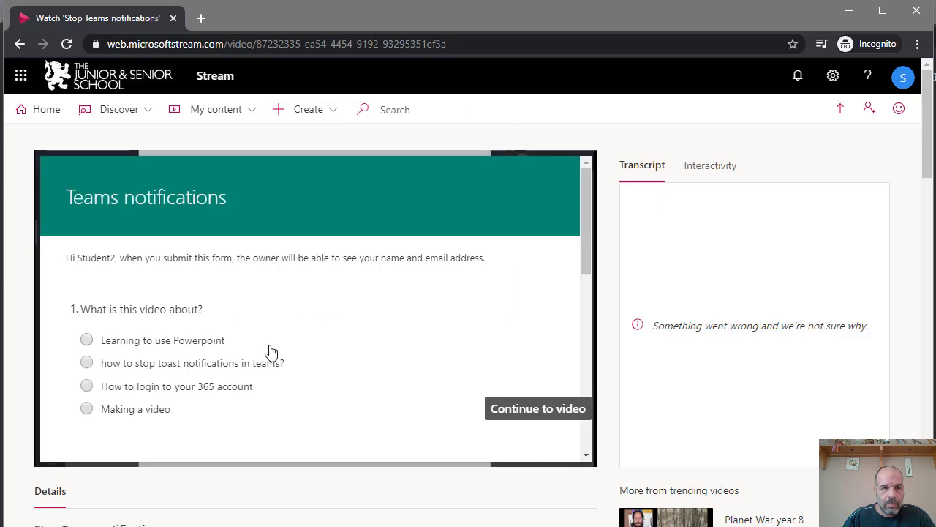
- Answer the quiz: toast notifications for question 1, the teacher as creator, left menu for question 3
left_click(130, 367)
scroll(163, 356, "down", 4)
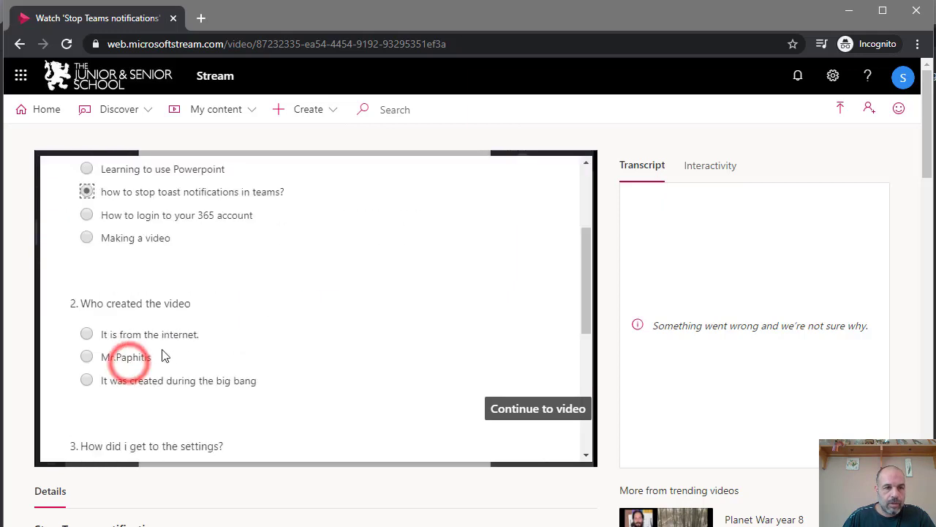
left_click(129, 236)
scroll(219, 388, "down", 2)
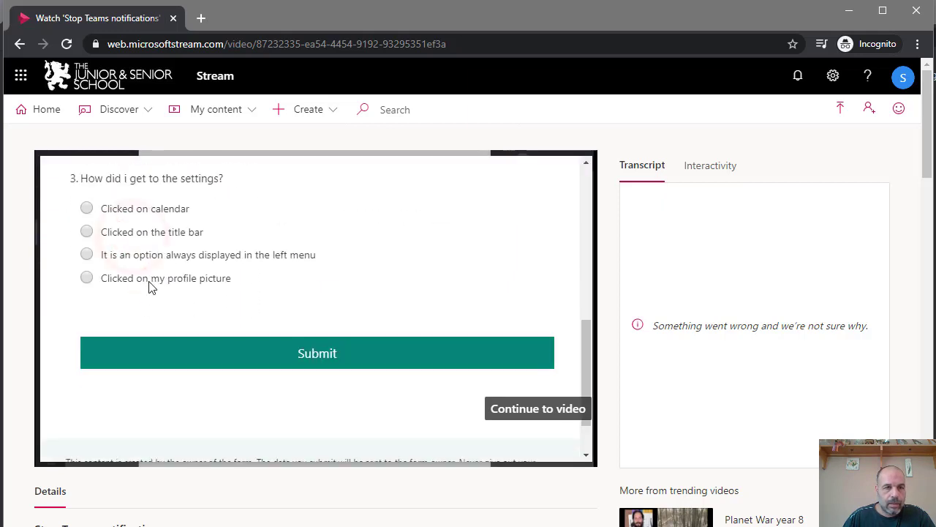
left_click(135, 255)
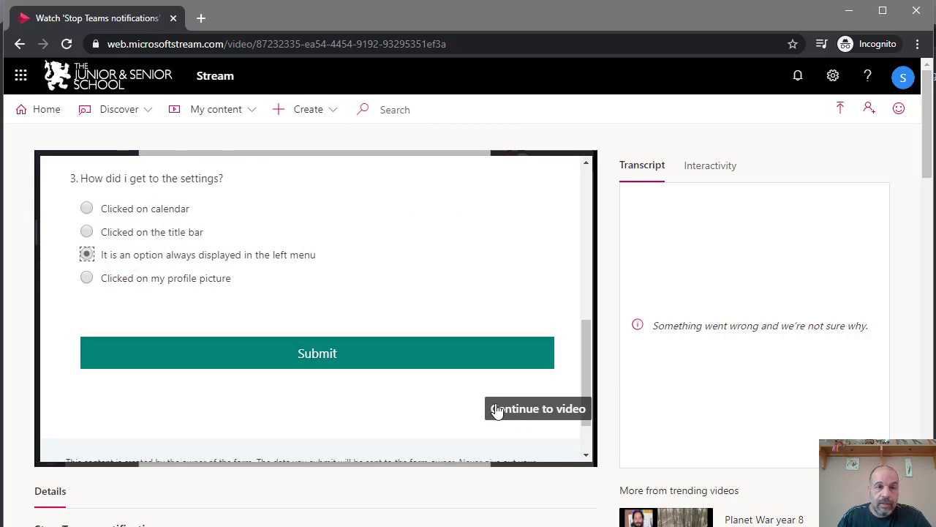
- Submit the quiz, resume, seek back to 0:17, reopen the checkpoint and show the Interactivity list
left_click(331, 356)
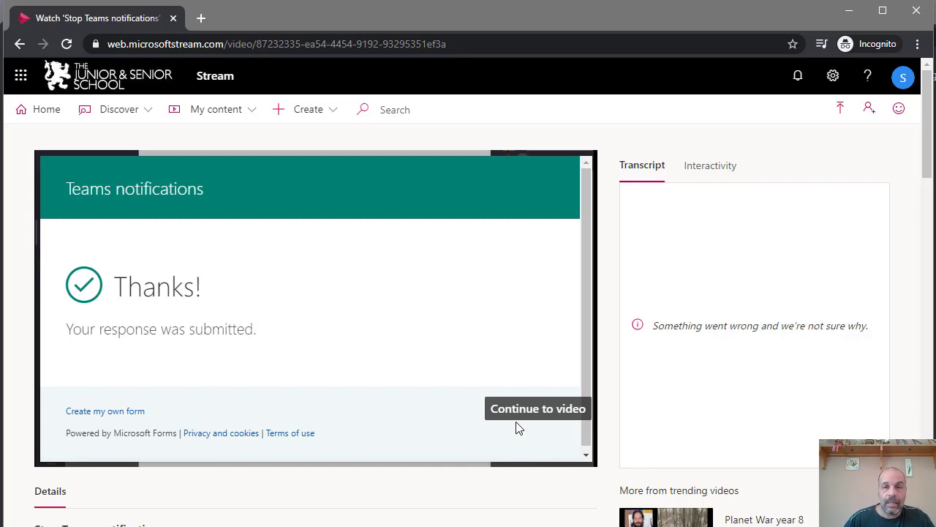
left_click(545, 404)
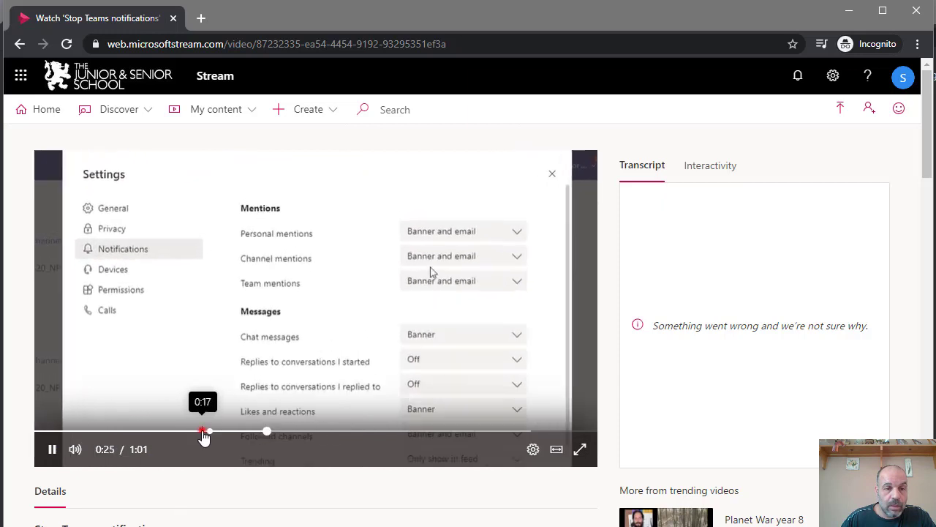
left_click(203, 431)
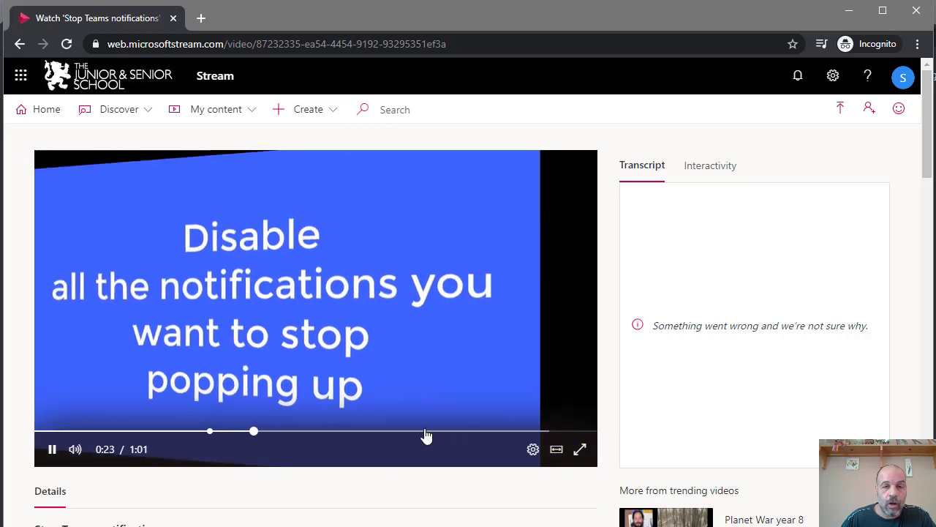
left_click(202, 431)
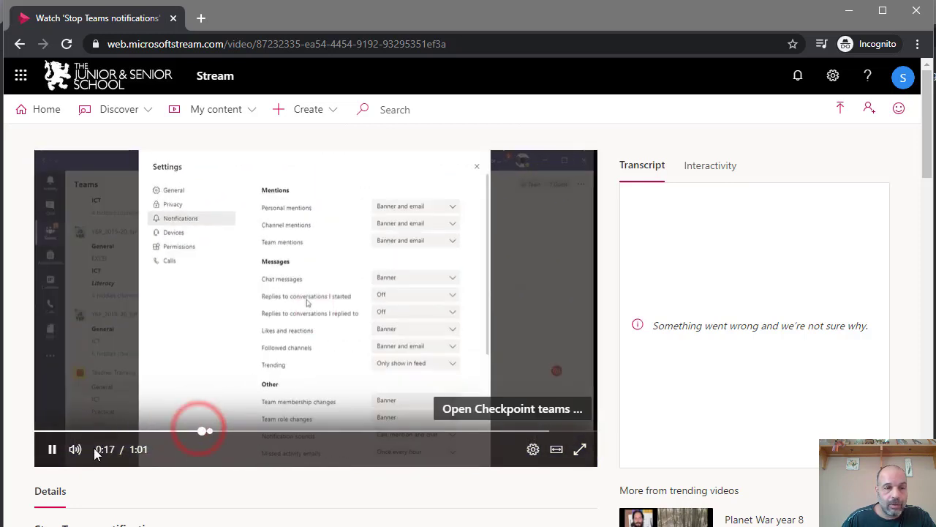
left_click(468, 414)
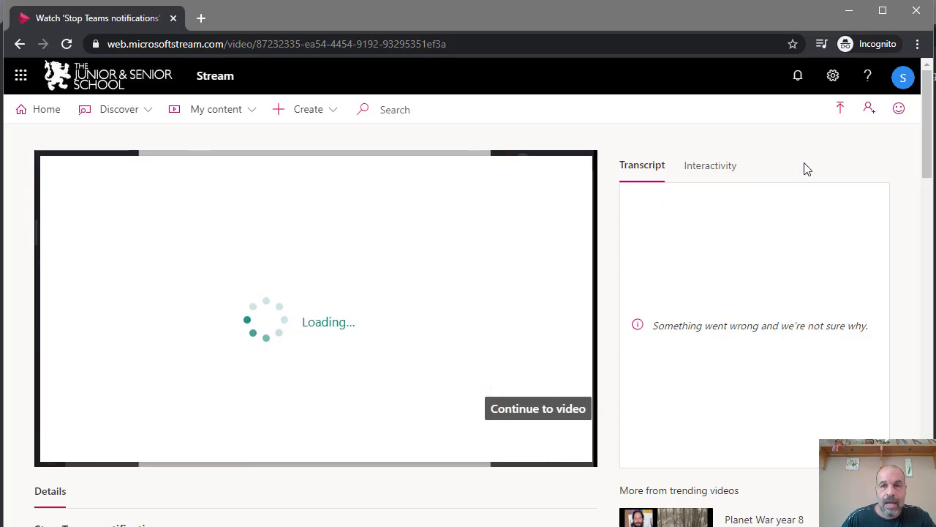
left_click(714, 167)
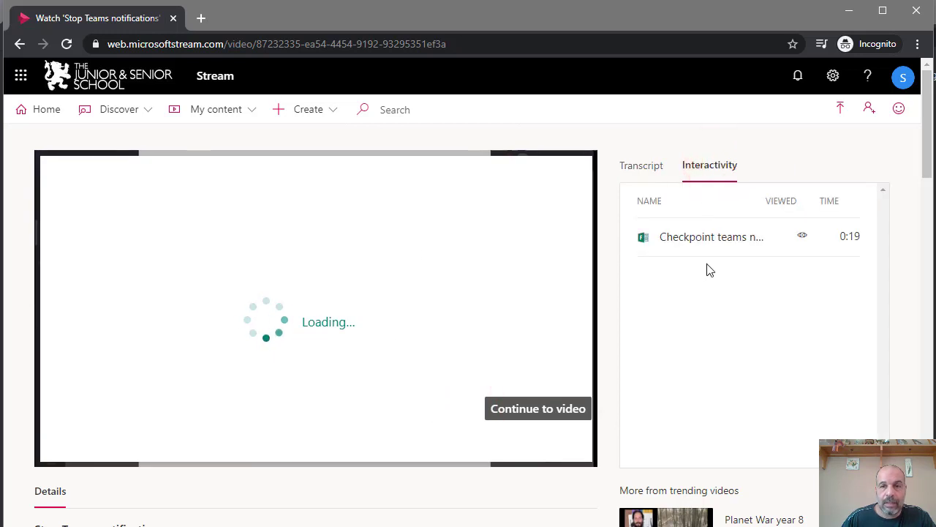